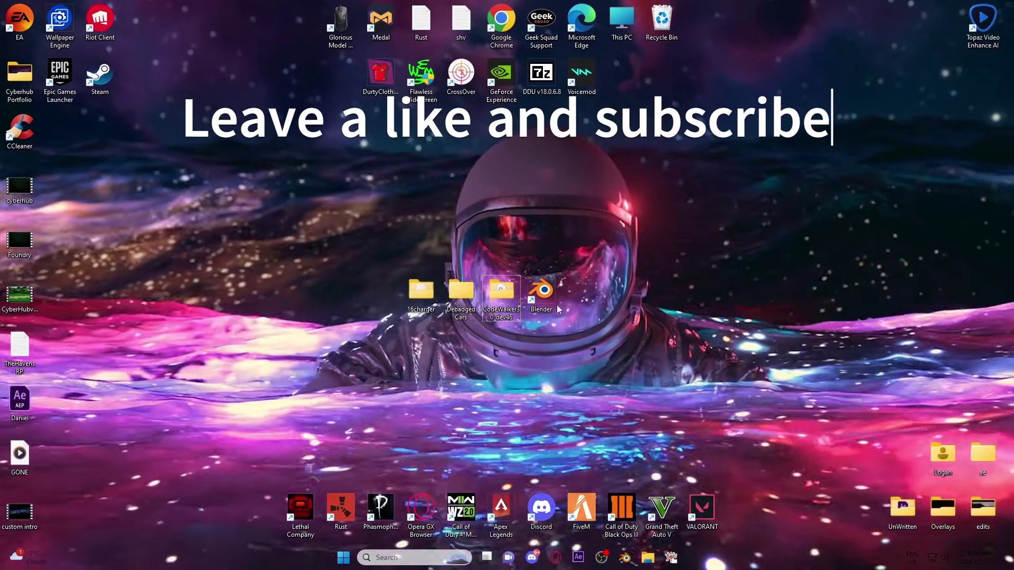
Open the CodeWalker30_dev46 folder and bring up the RPF Explorer at the 16charger stream folder.
click(556, 306)
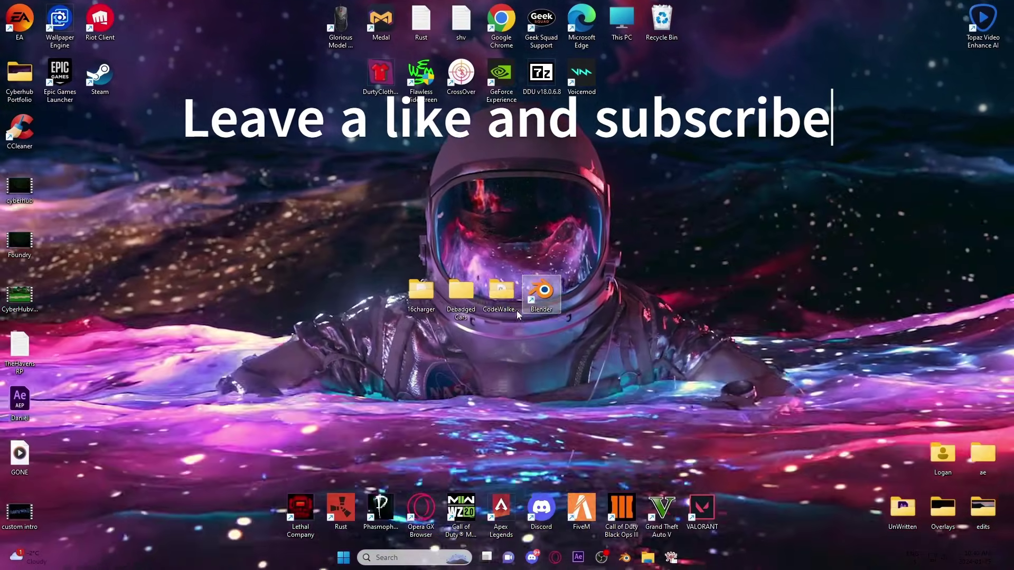
click(512, 307)
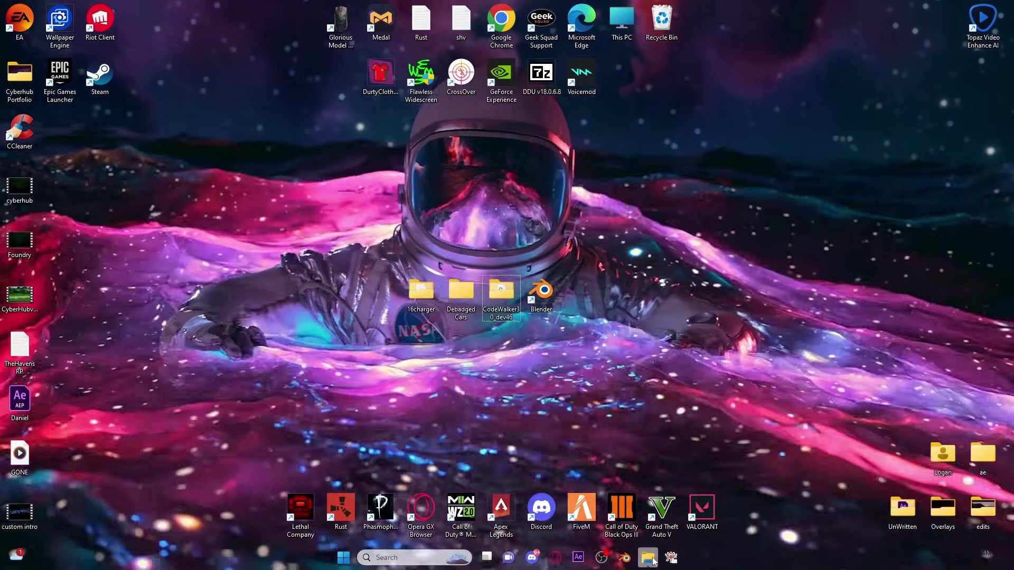
mouse_move(650, 558)
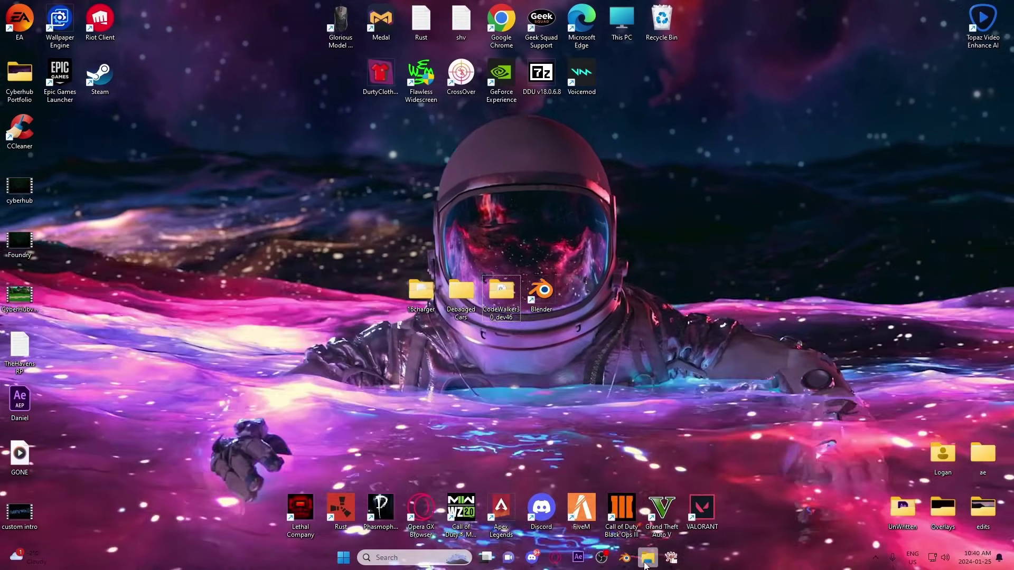
click(650, 558)
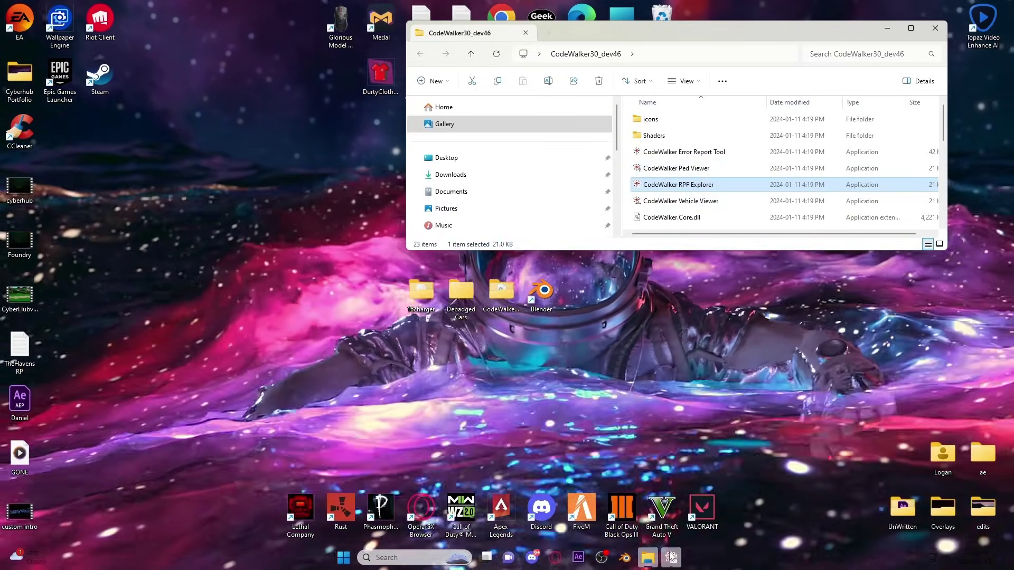
click(671, 557)
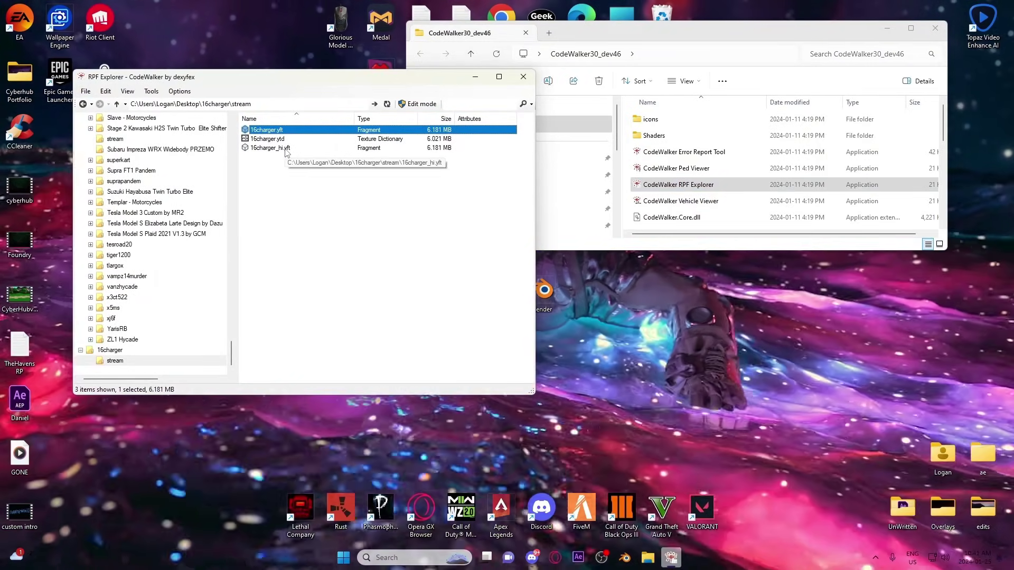
Export 16charger_hi.yft as XML into a subfolder of Debadged Cars on the desktop.
click(286, 149)
right_click(285, 149)
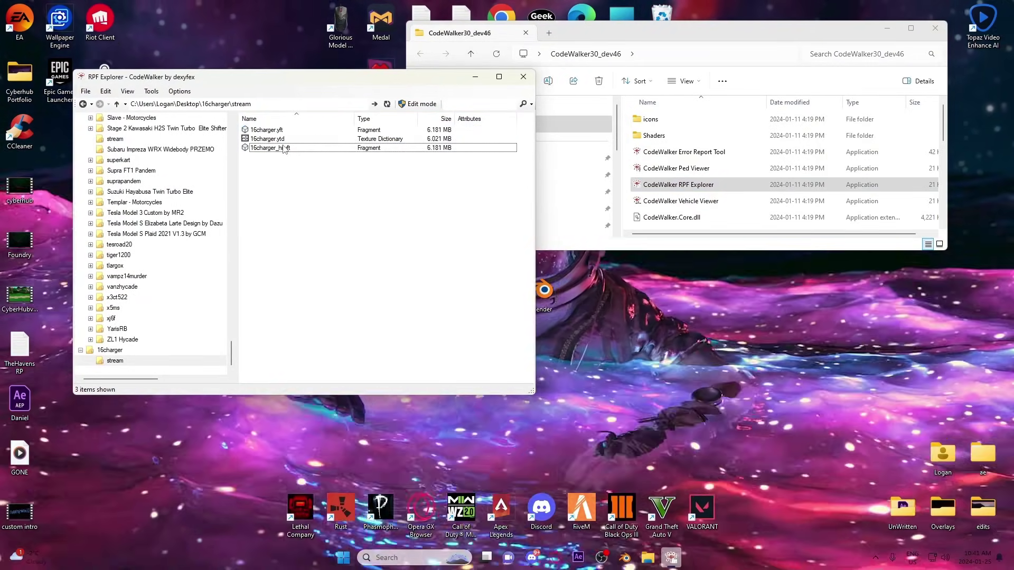
click(312, 180)
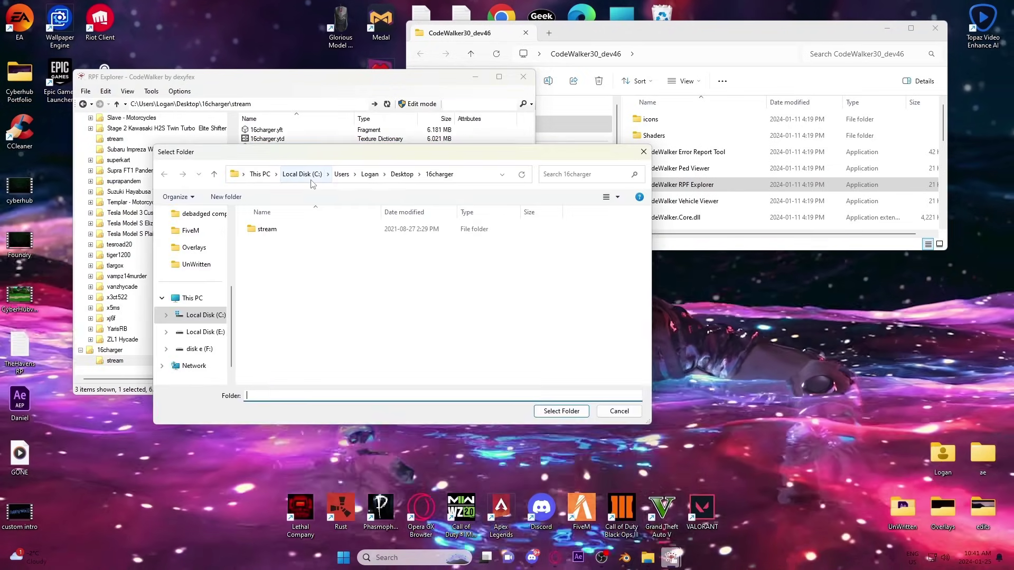
scroll(197, 233, up, 3)
click(193, 251)
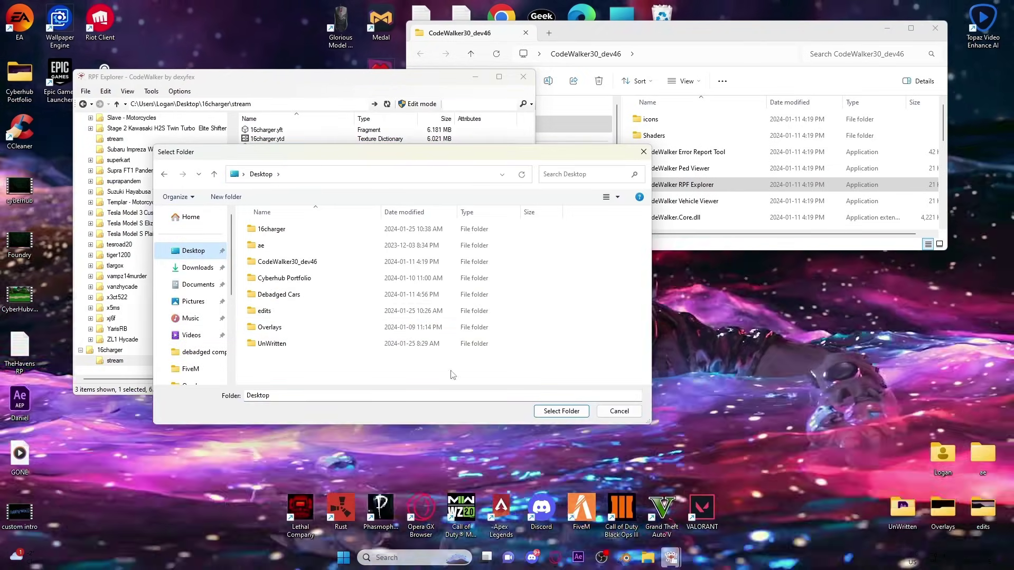
click(280, 296)
double_click(280, 296)
double_click(288, 246)
click(561, 411)
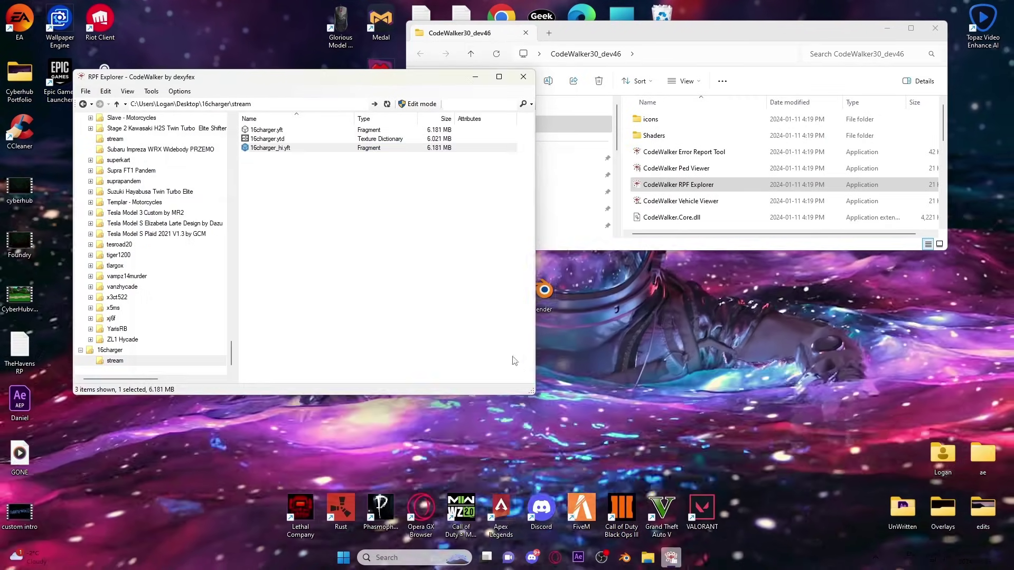
Export 16charger.yft as XML into the same destination folder.
click(286, 130)
right_click(281, 130)
click(333, 165)
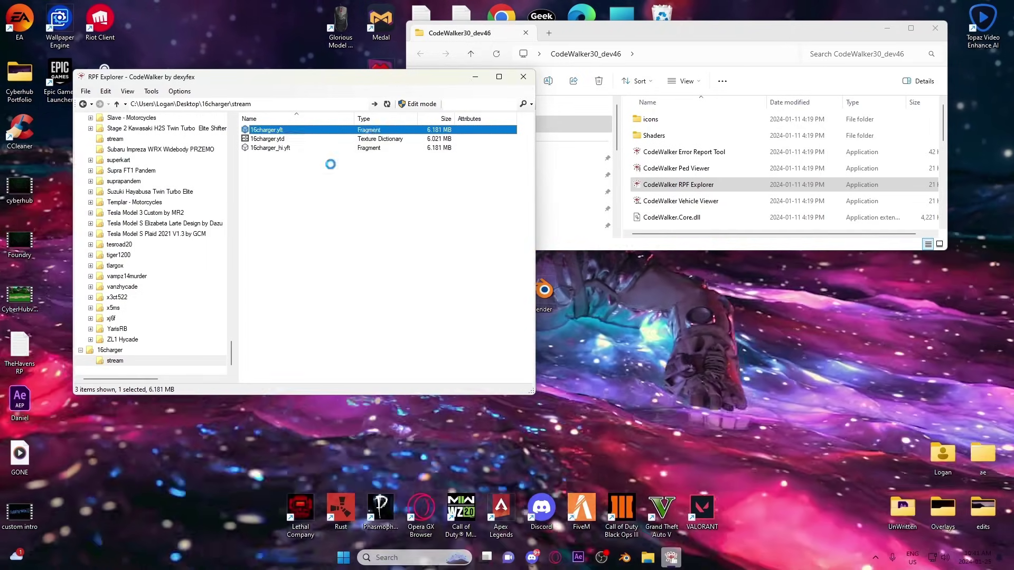
click(570, 414)
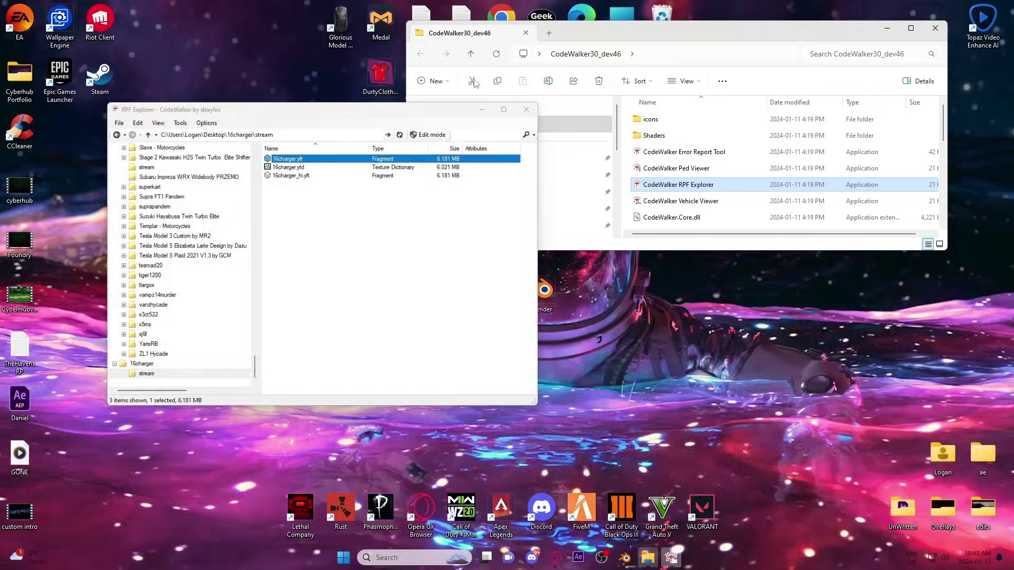
Minimize the open windows and switch to Blender.
click(474, 81)
click(887, 28)
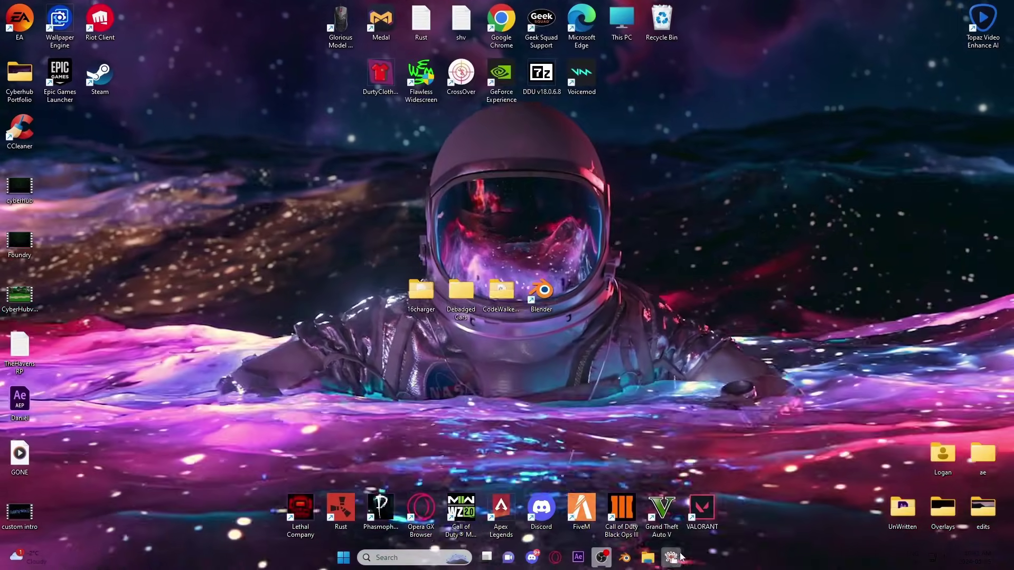
click(624, 559)
click(621, 561)
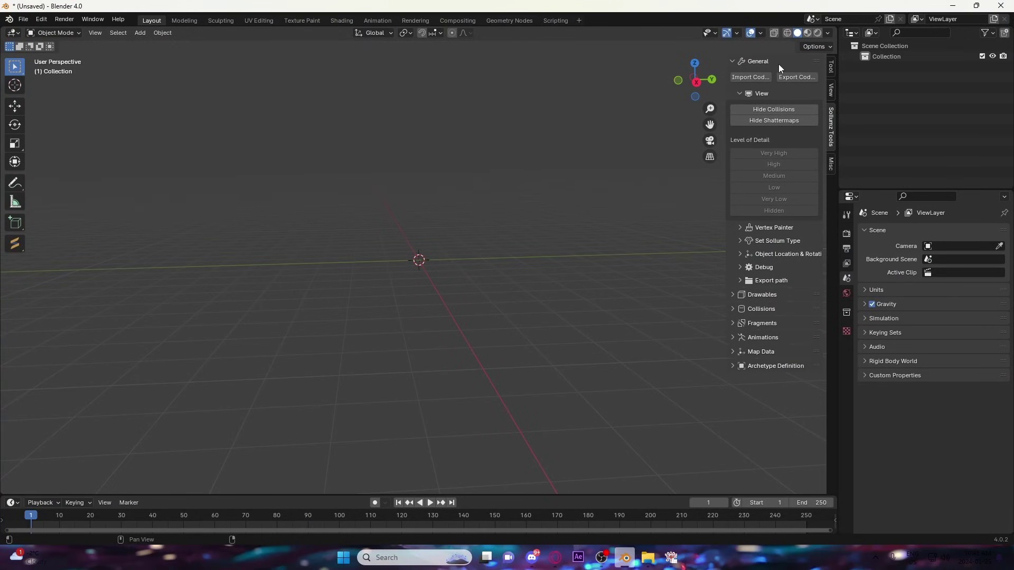
click(732, 60)
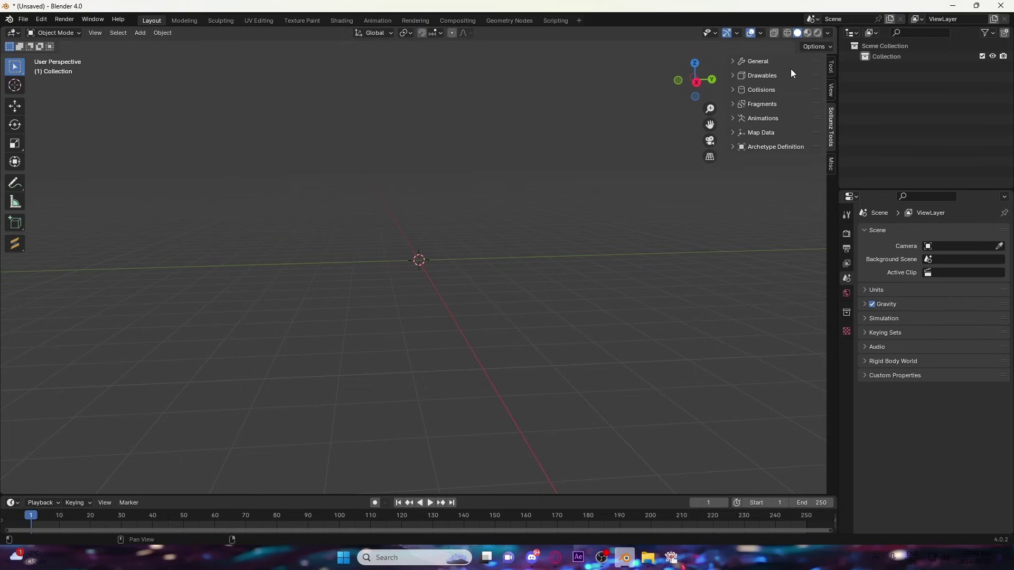
click(832, 92)
click(833, 72)
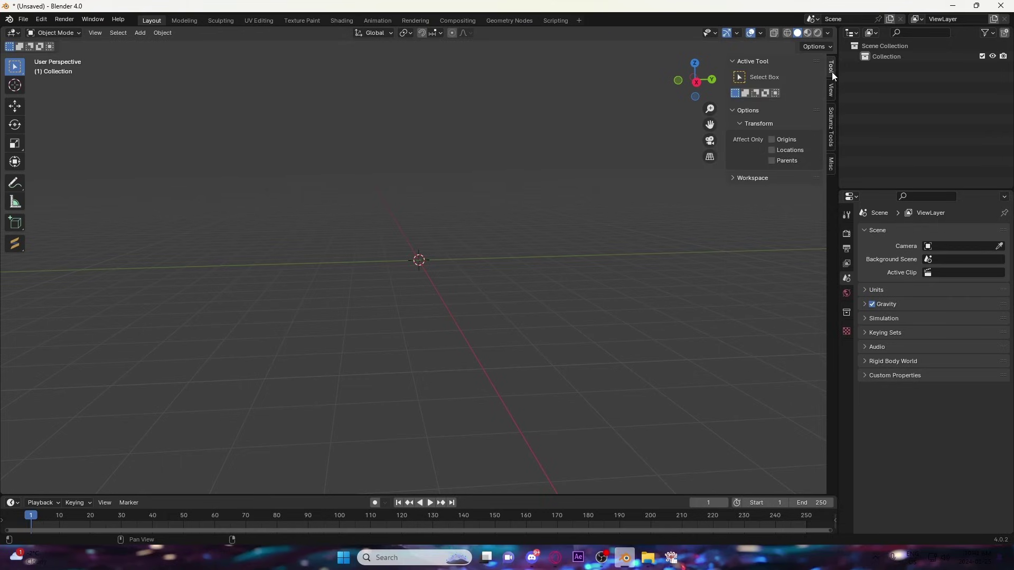
click(832, 124)
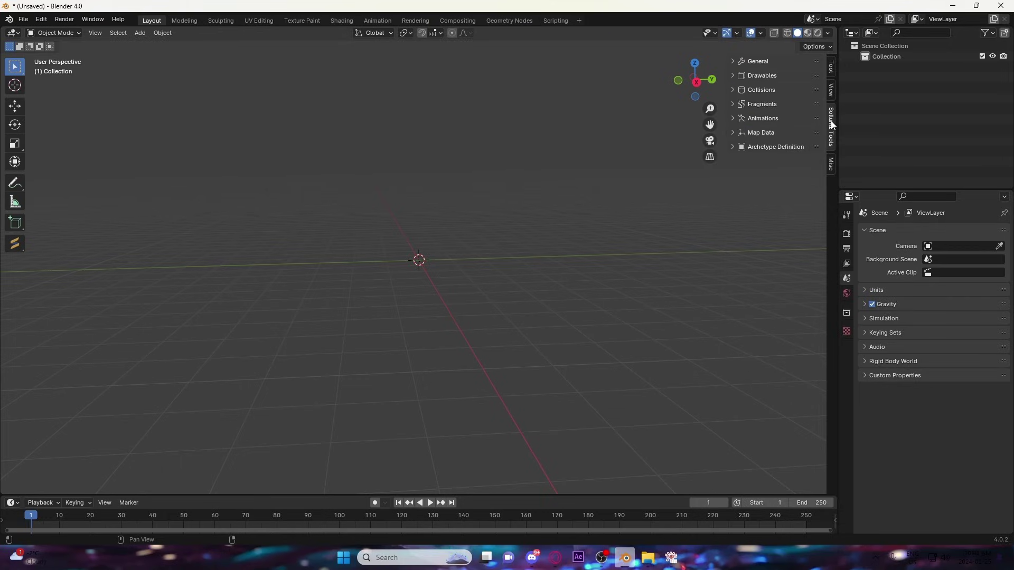
click(732, 61)
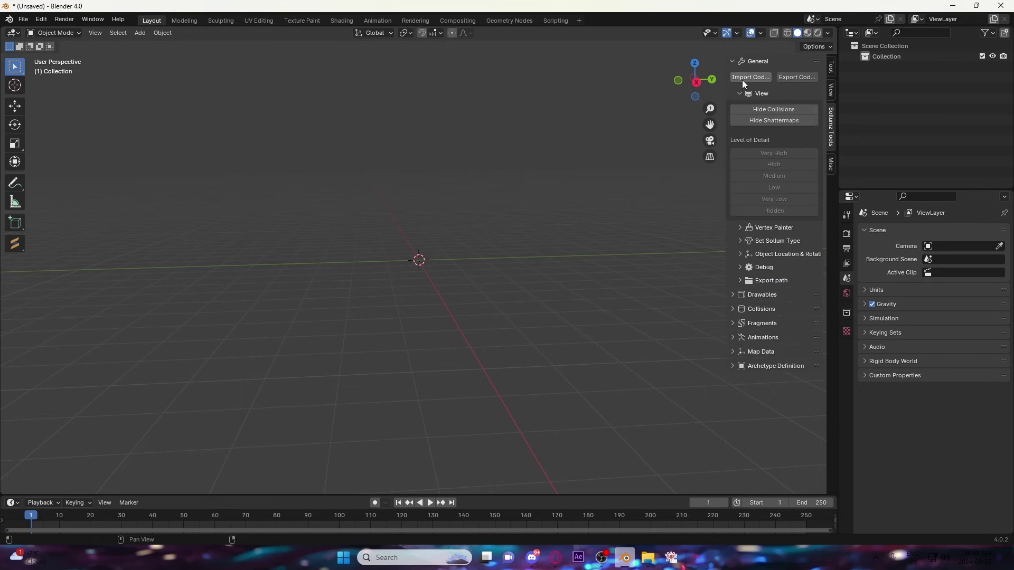
Import the exported 16charger_hi CodeWalker XML with Sollumz from the subfolder of Debadged Cars on the desktop.
click(745, 78)
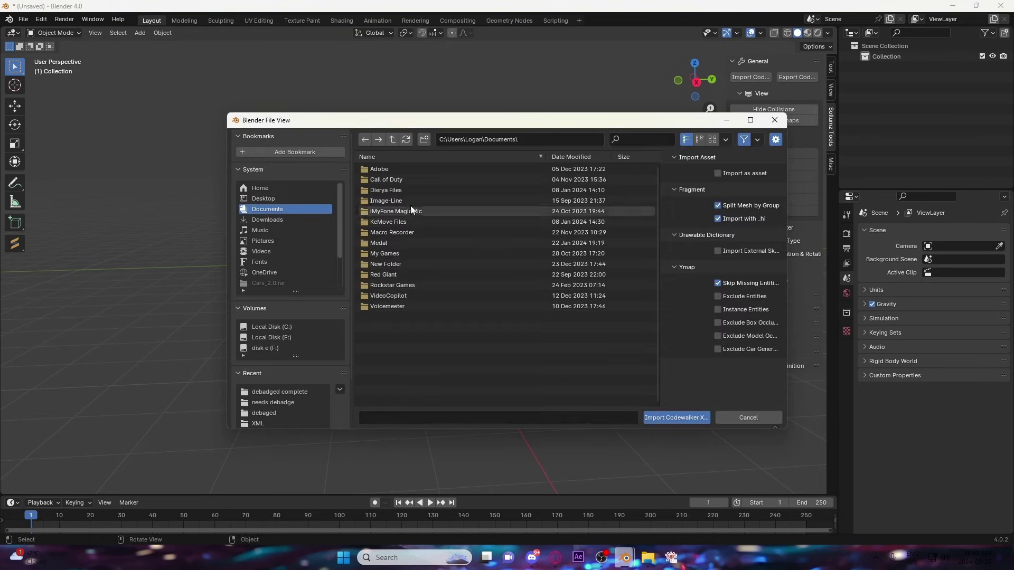
click(266, 190)
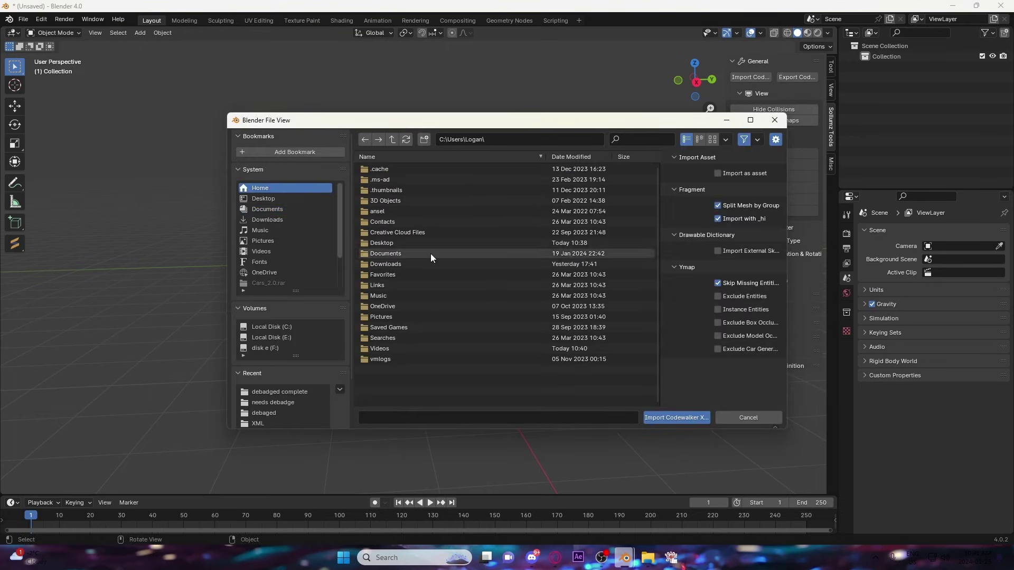
click(285, 199)
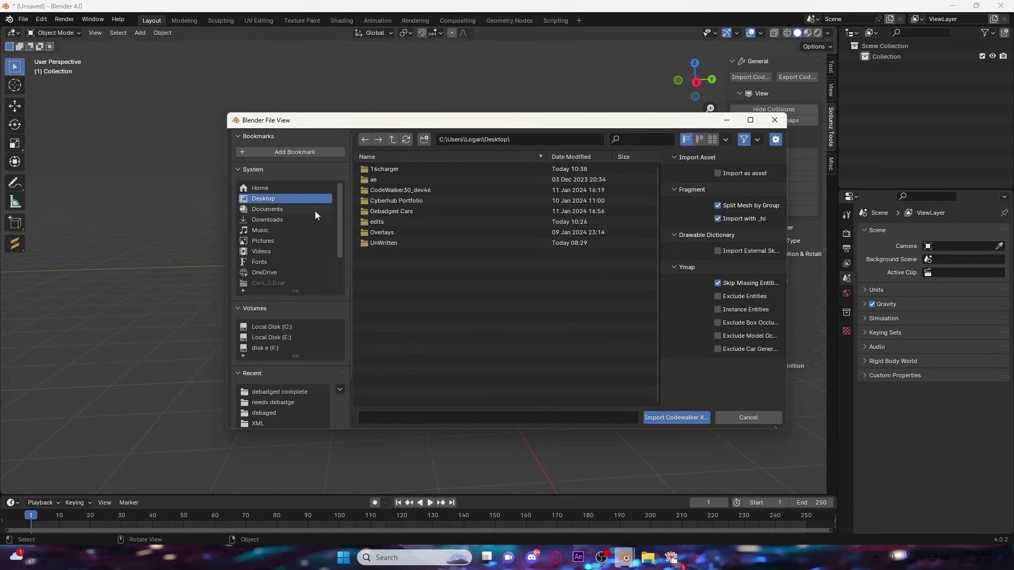
double_click(395, 211)
click(402, 180)
double_click(402, 180)
click(404, 179)
click(676, 418)
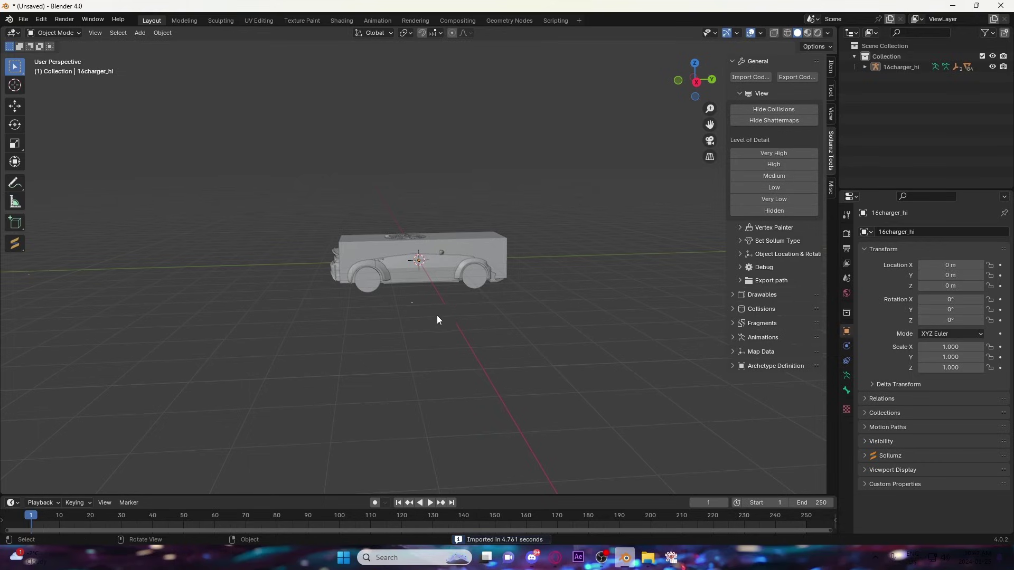
Hide the collision meshes covering the imported 16charger_hi model.
middle_drag(482, 316, 453, 312)
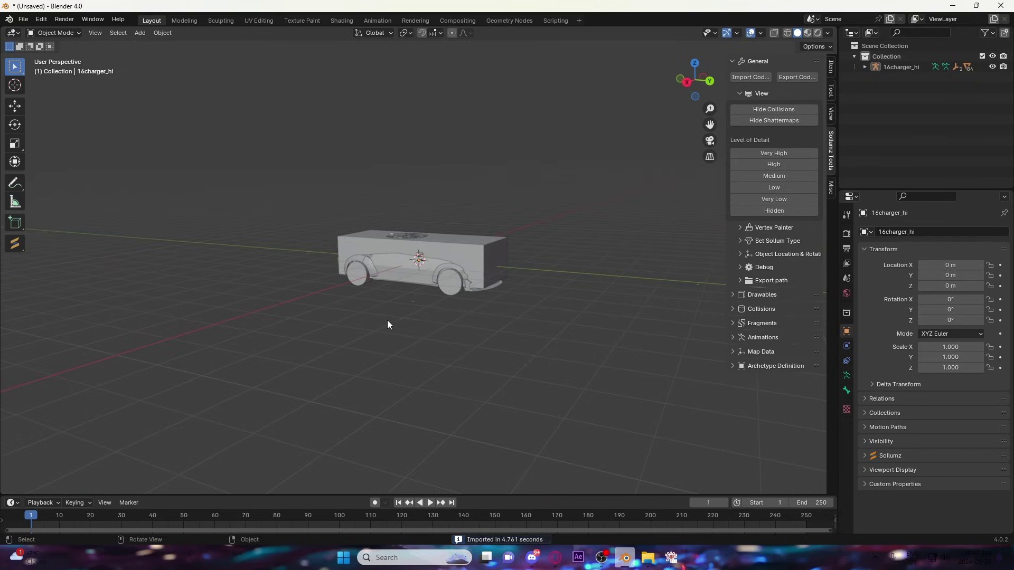
scroll(394, 322, up, 3)
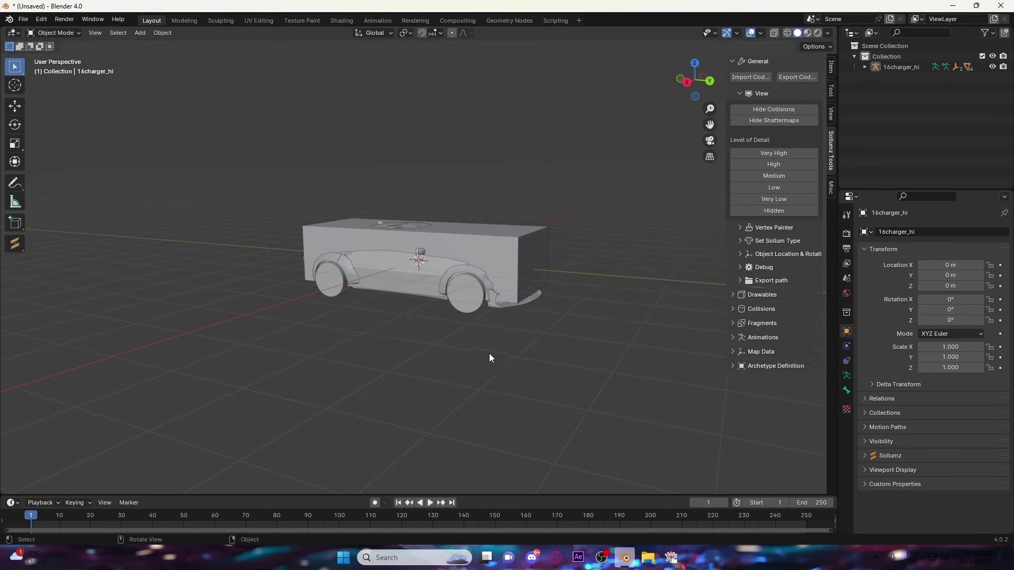
middle_drag(496, 351, 505, 330)
scroll(501, 320, up, 3)
middle_drag(549, 357, 608, 335)
middle_drag(620, 283, 581, 334)
click(768, 112)
Select the car's front bumper and grille mesh, misc_h.001, and enter Edit Mode on it.
scroll(547, 322, up, 4)
scroll(603, 340, up, 2)
scroll(585, 335, down, 4)
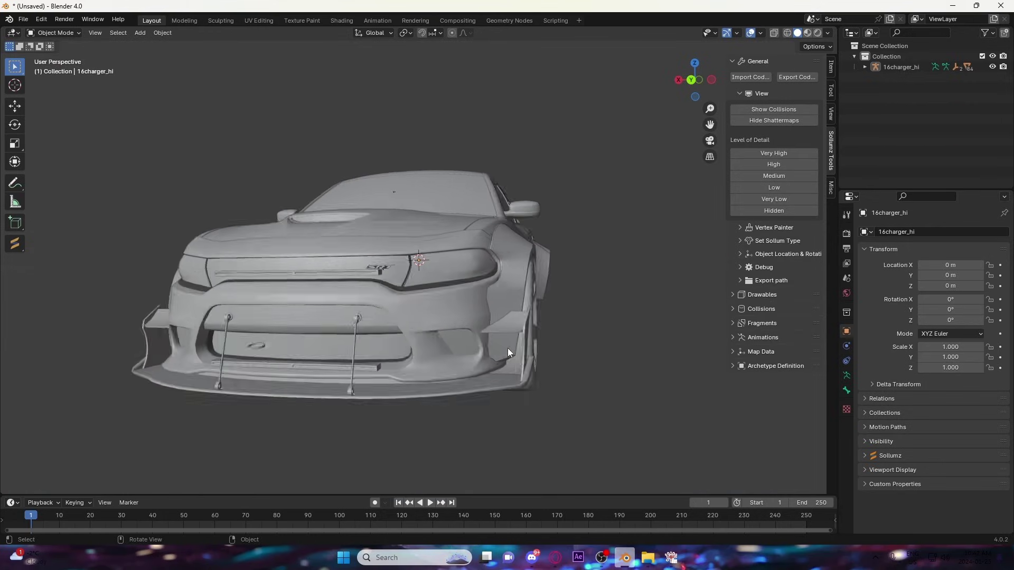
scroll(585, 335, up, 2)
middle_drag(508, 347, 420, 322)
scroll(563, 366, up, 5)
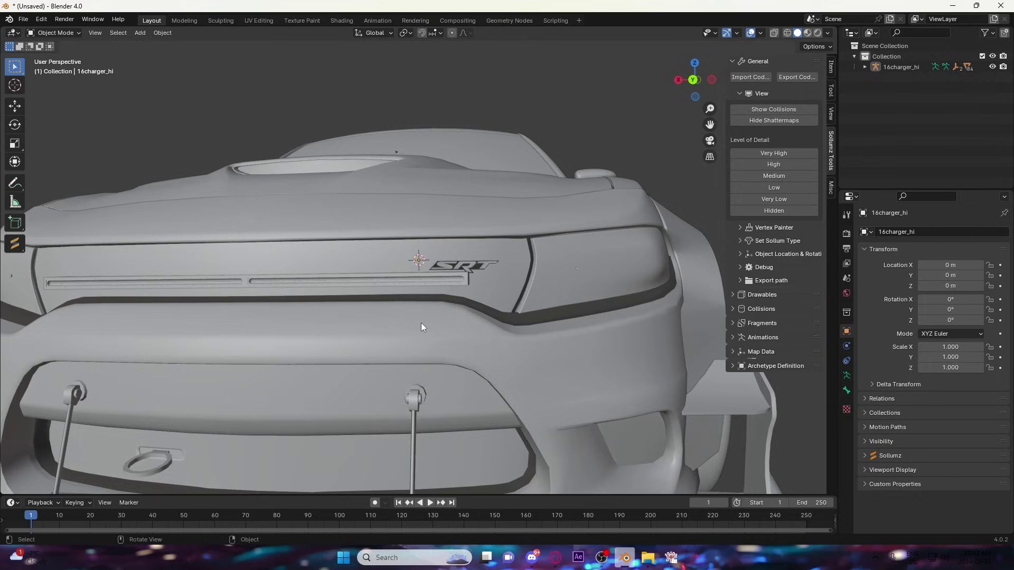
scroll(436, 255, down, 4)
scroll(456, 293, up, 1)
click(445, 255)
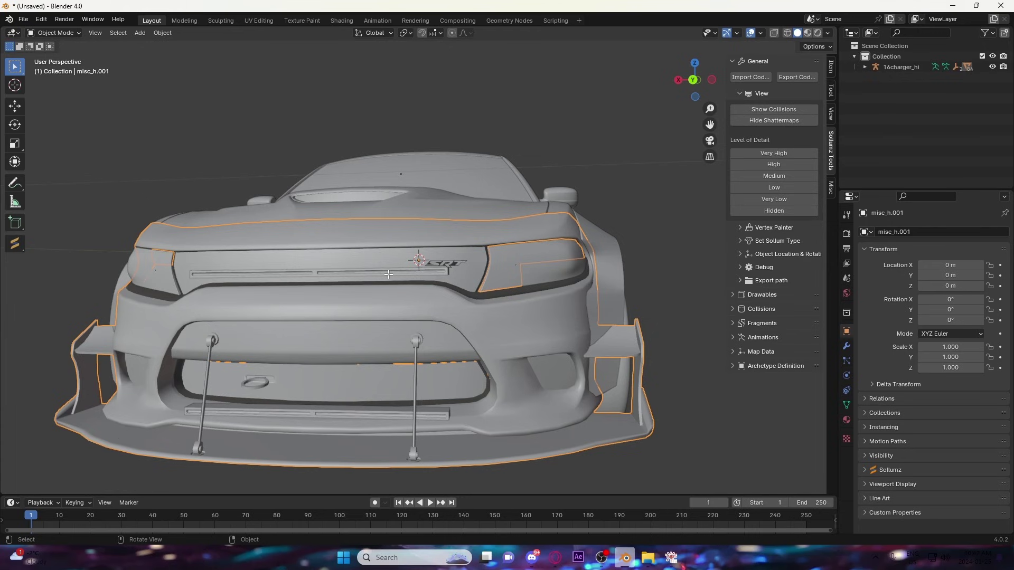
key(Tab)
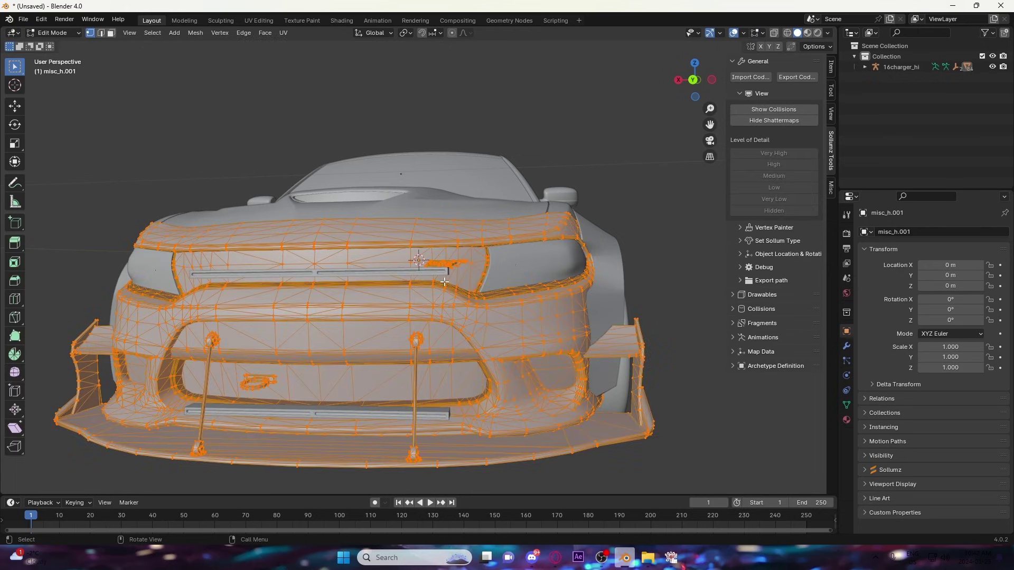
Switch to face selection for editing the mesh around the SRT badge on the grille.
scroll(444, 281, up, 7)
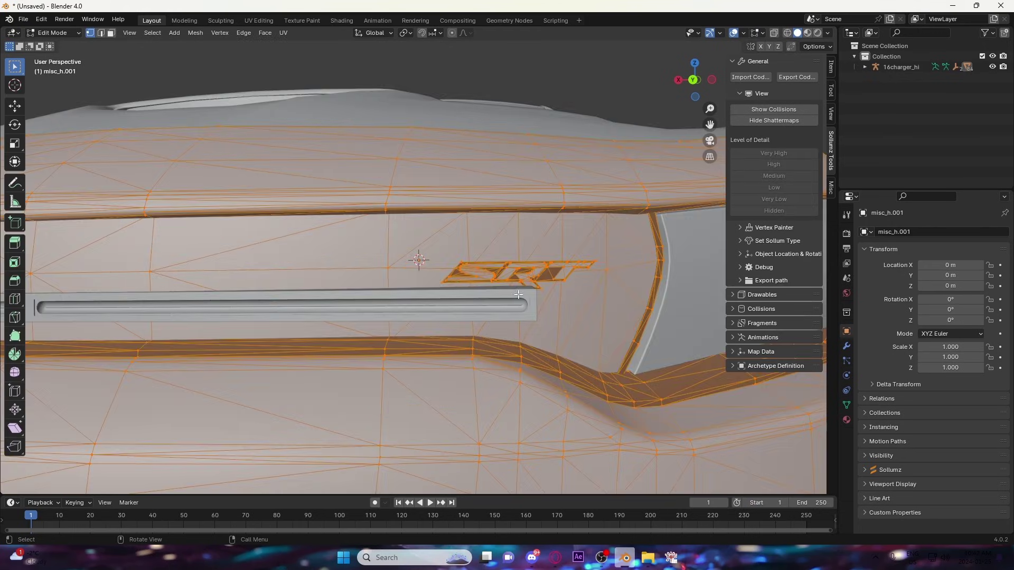
scroll(527, 278, up, 3)
scroll(529, 282, down, 3)
click(114, 33)
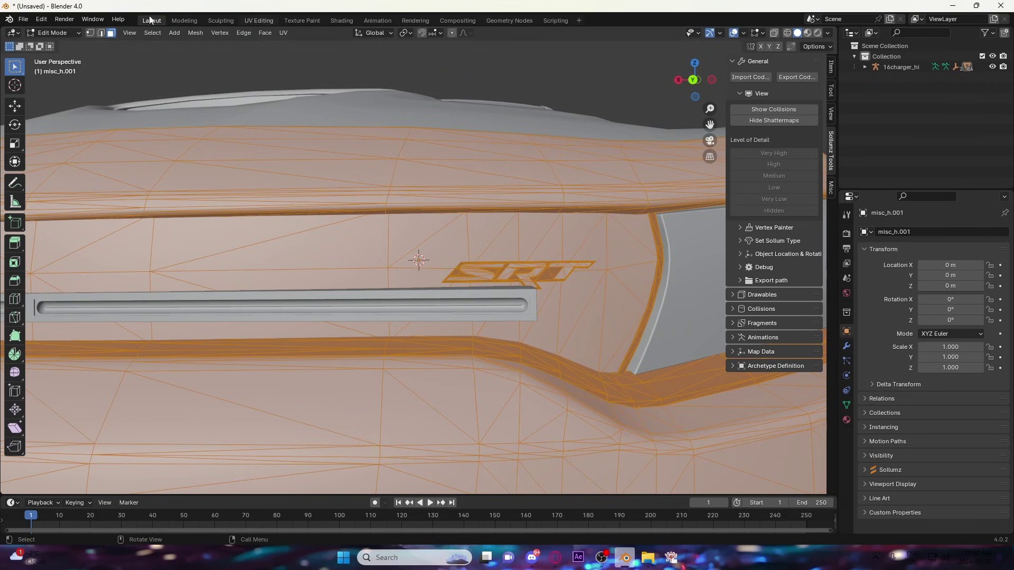
Select the linked face pieces of the SRT badge on the front grille and delete their vertices.
click(131, 33)
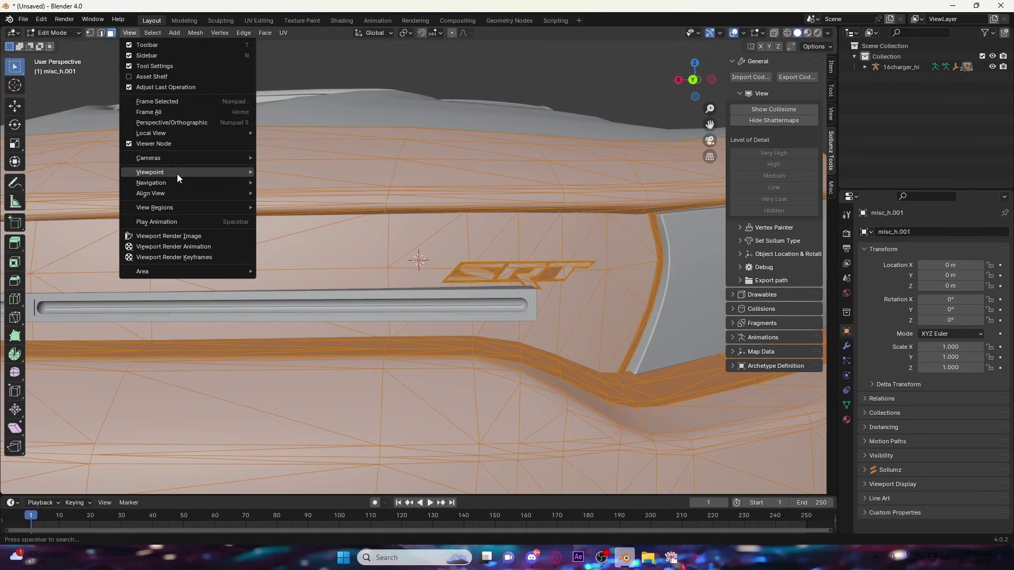
mouse_move(177, 181)
click(296, 383)
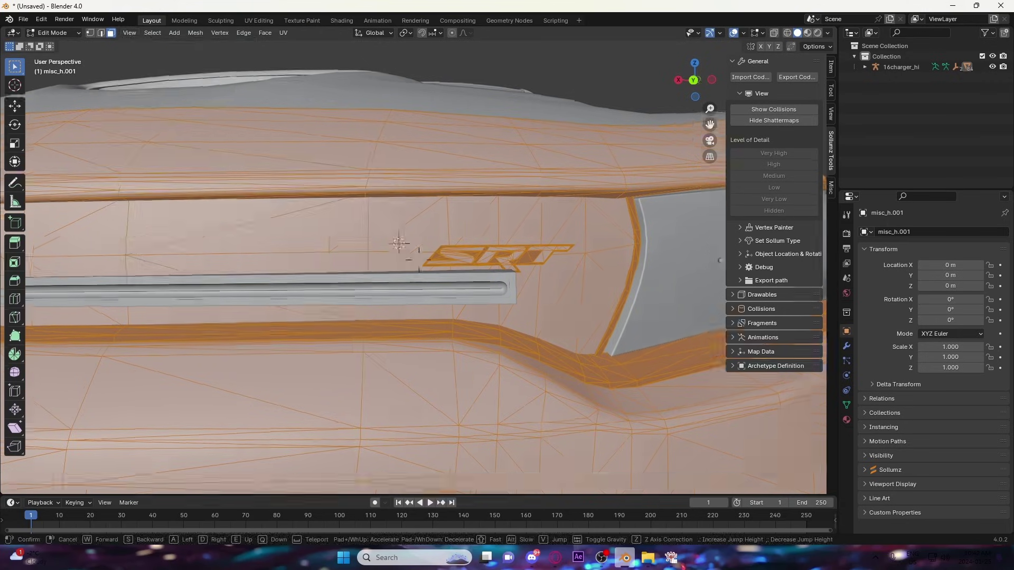
key(a)
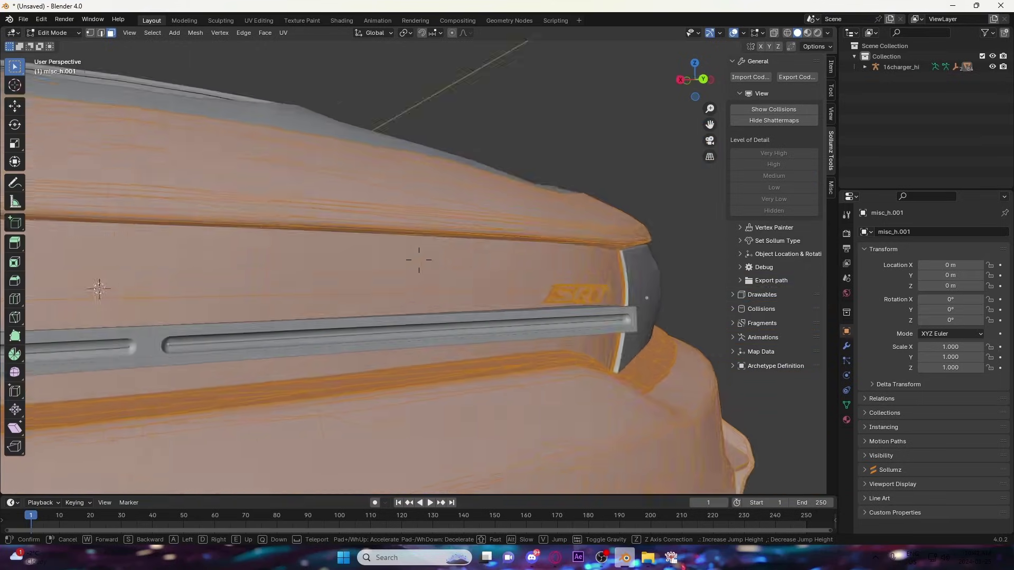
key(d)
key(a)
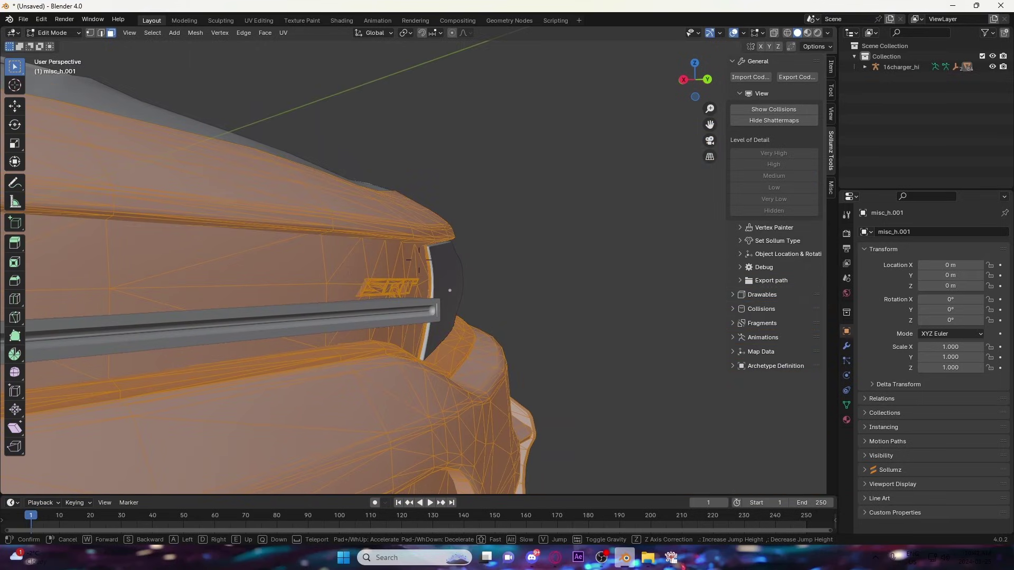
key(w)
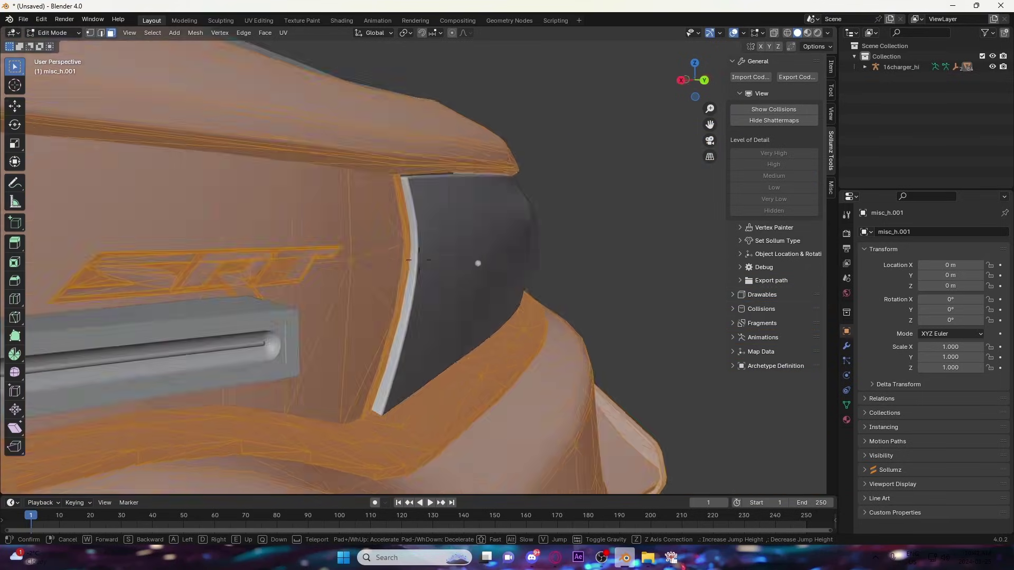
key(a)
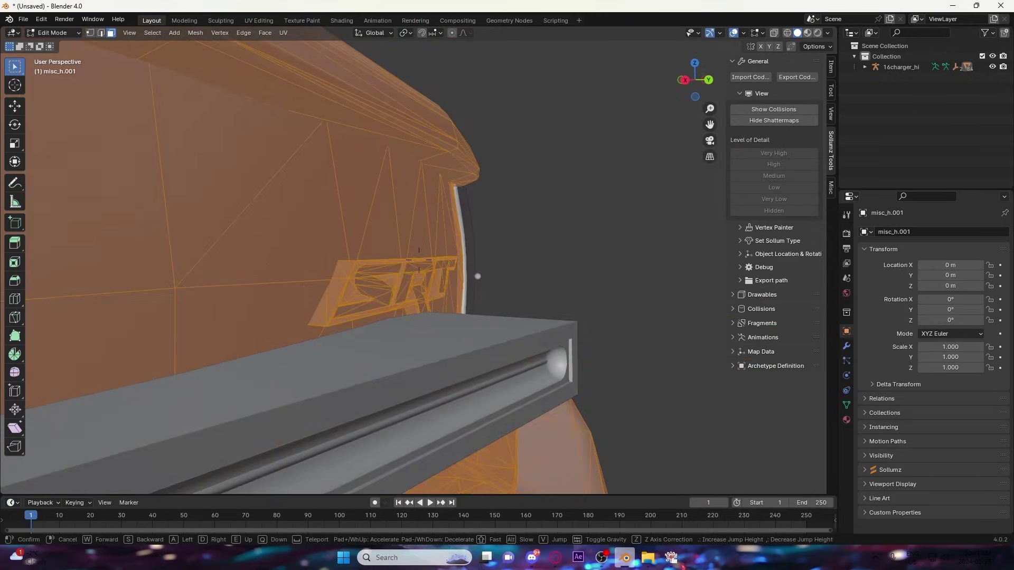
key(w)
key(w)
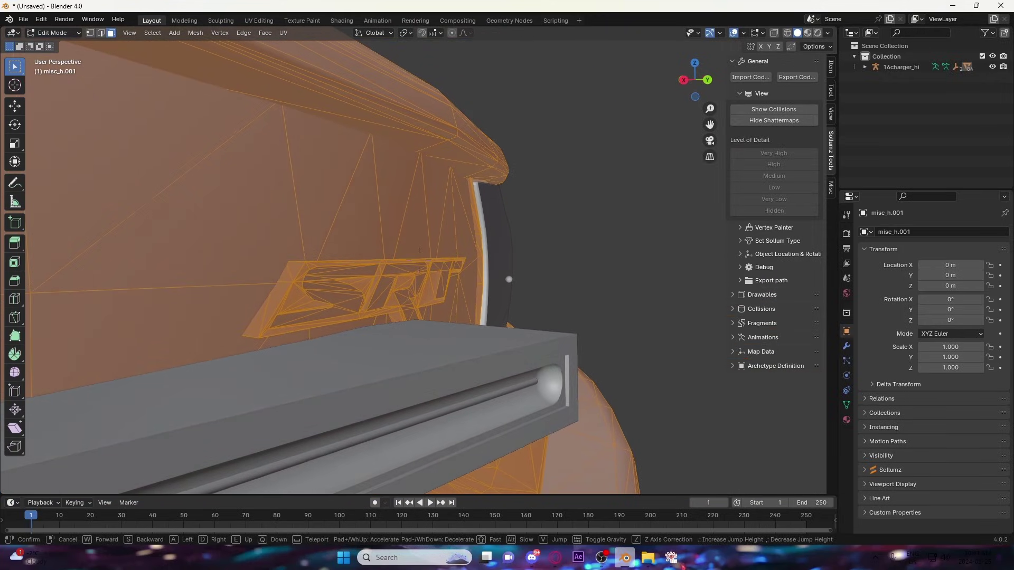
click(307, 383)
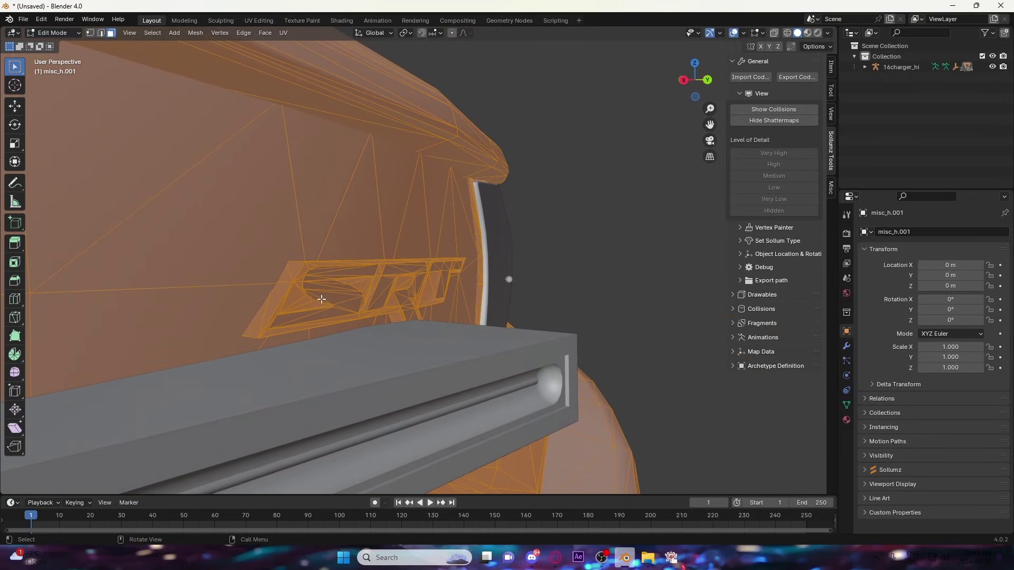
click(304, 302)
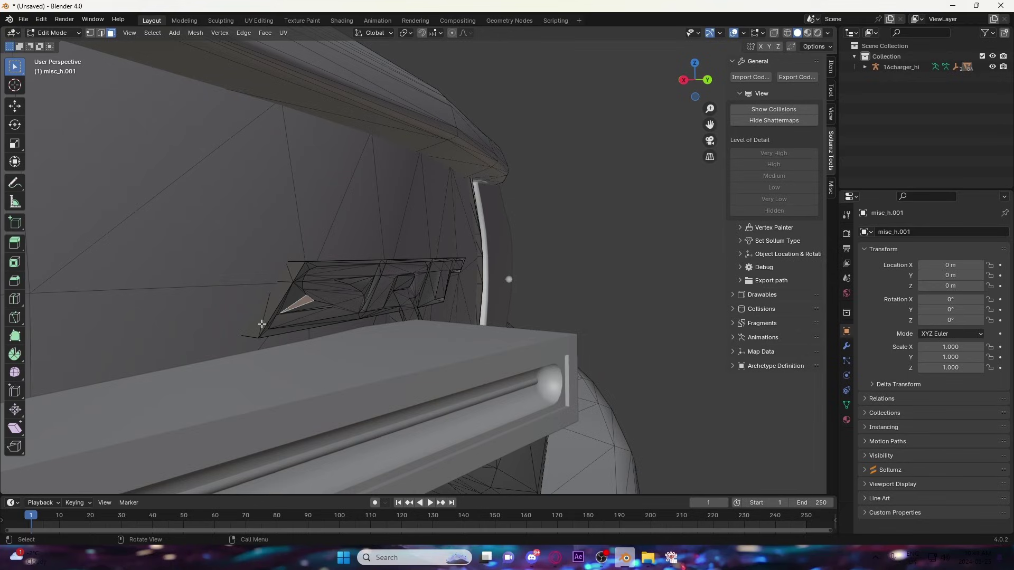
key(ctrl+l)
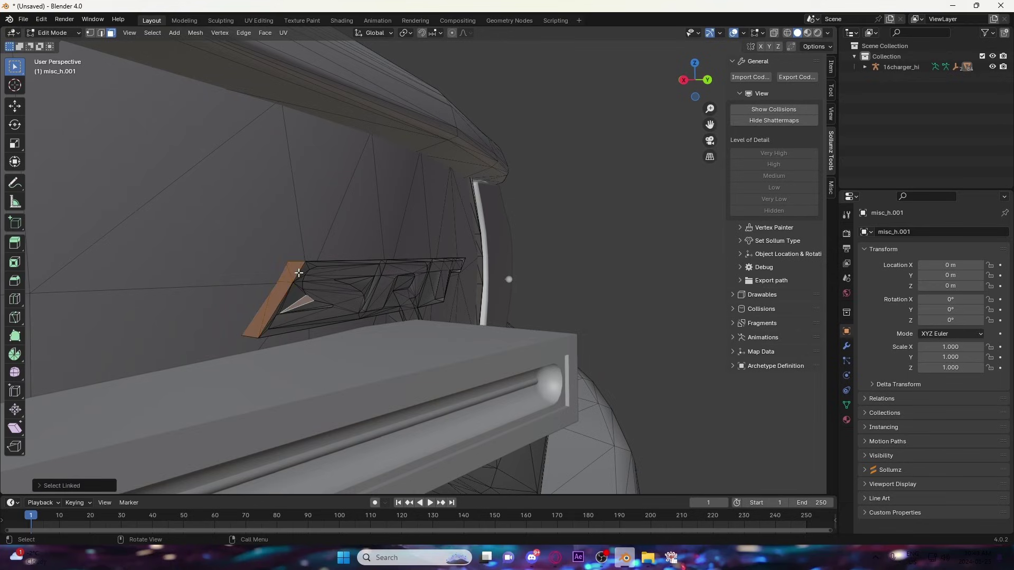
key(l)
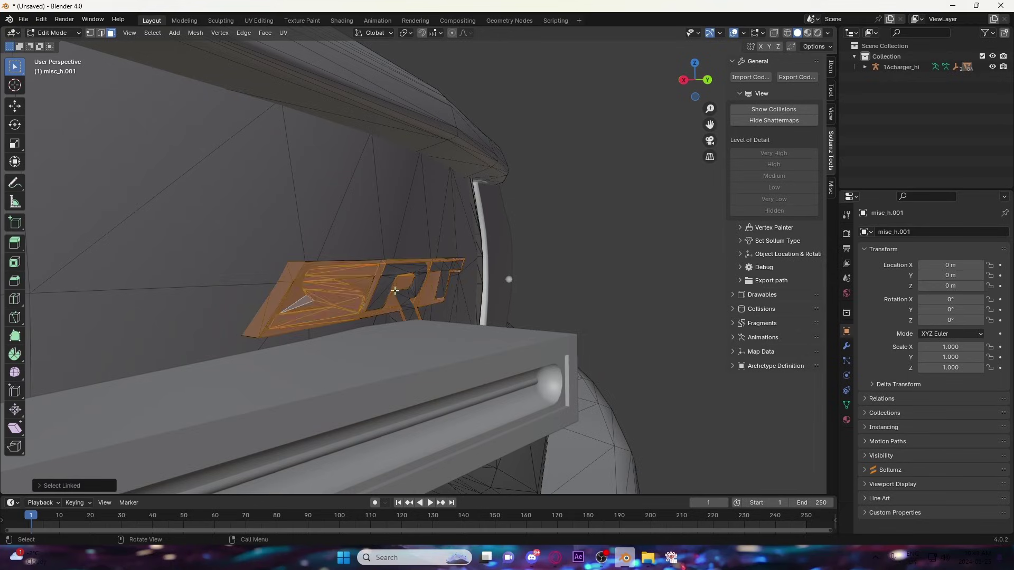
key(l)
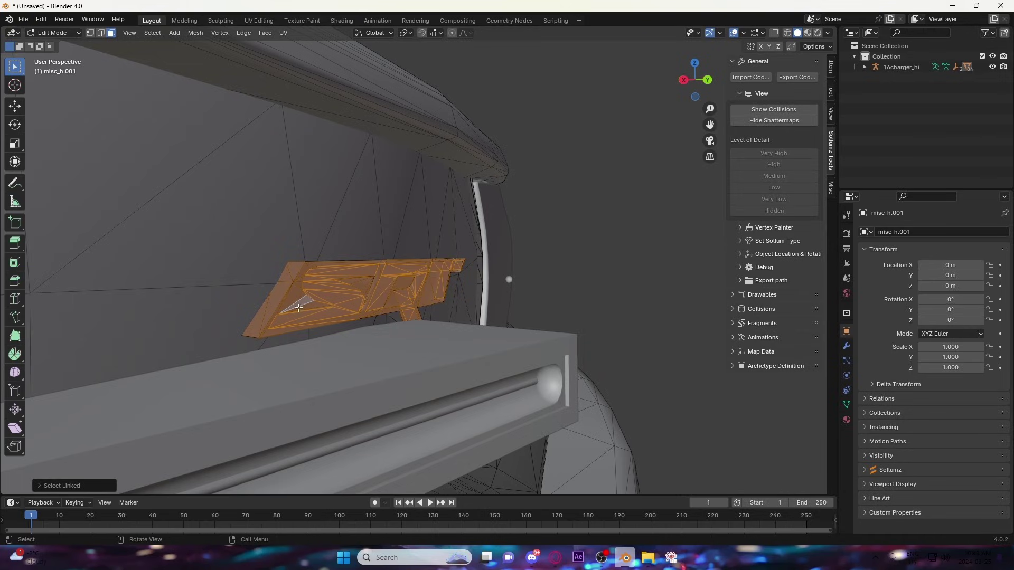
key(x)
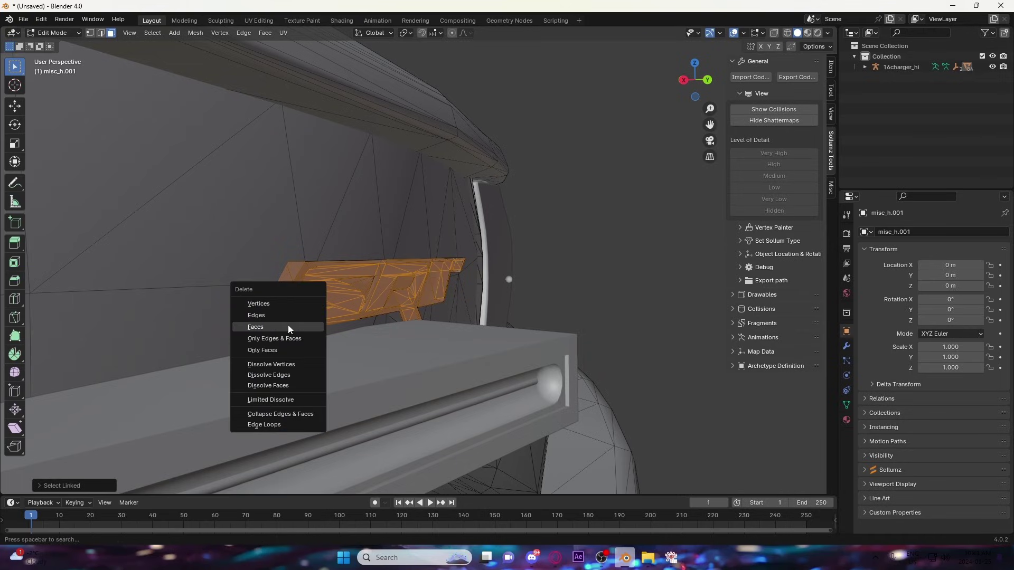
click(280, 304)
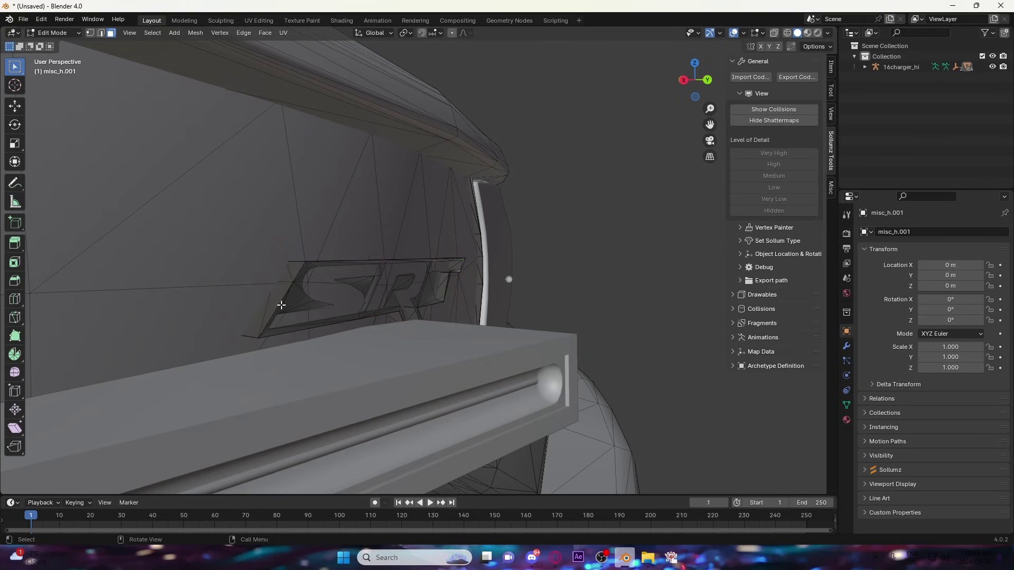
Select the second layer of linked SRT letter geometry left on the grille and delete its vertices.
key(l)
key(l)
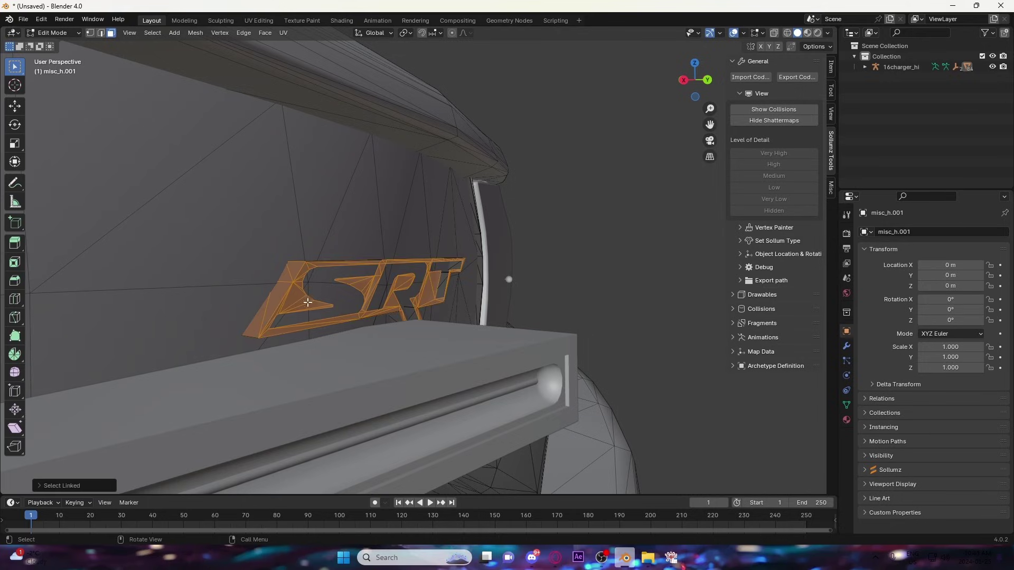
key(x)
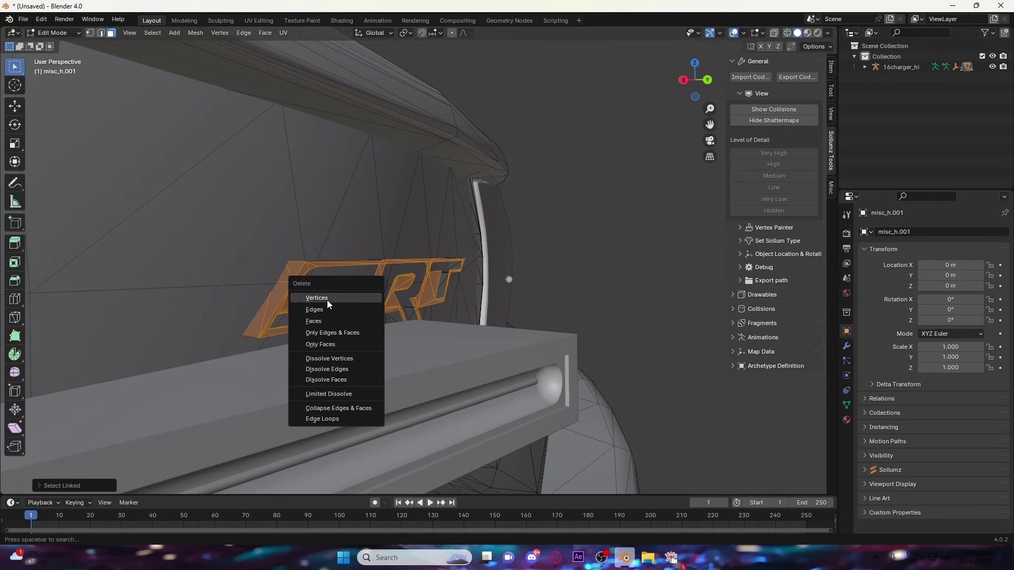
click(331, 299)
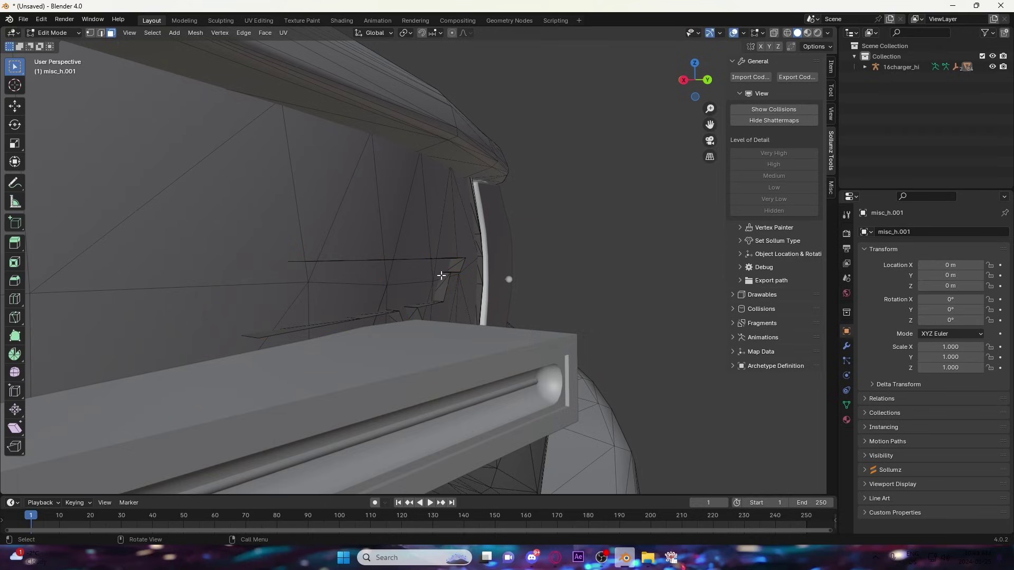
Delete the leftover linked strips along the upper and lower edges of the SRT badge, including the jagged piece at its end.
click(132, 34)
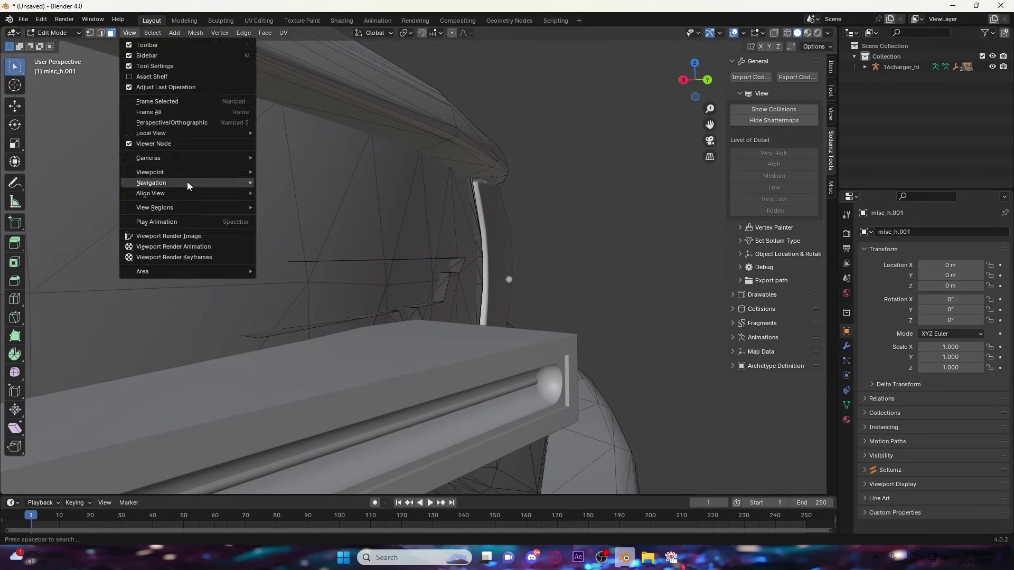
mouse_move(187, 181)
click(296, 383)
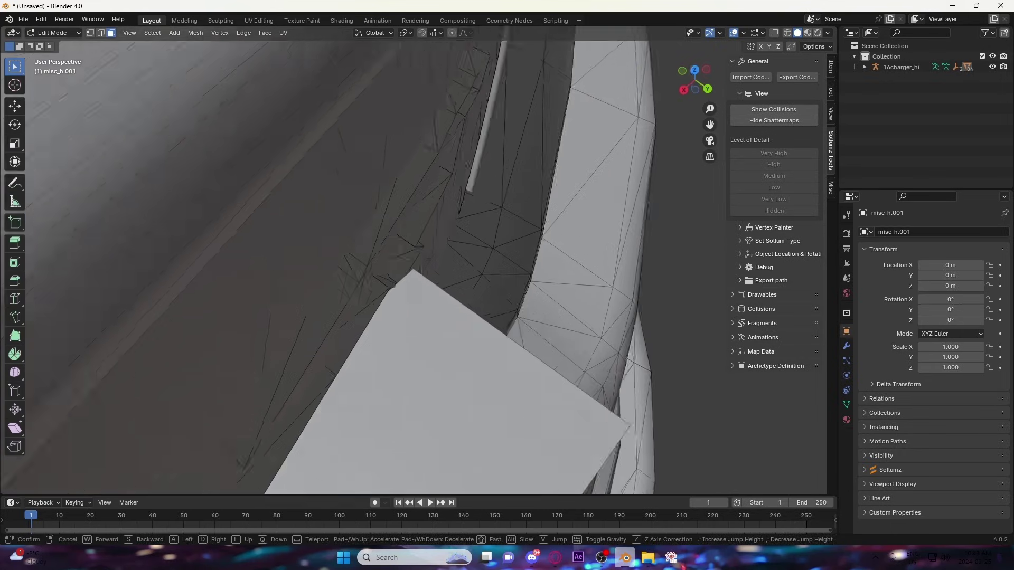
key(s)
key(w)
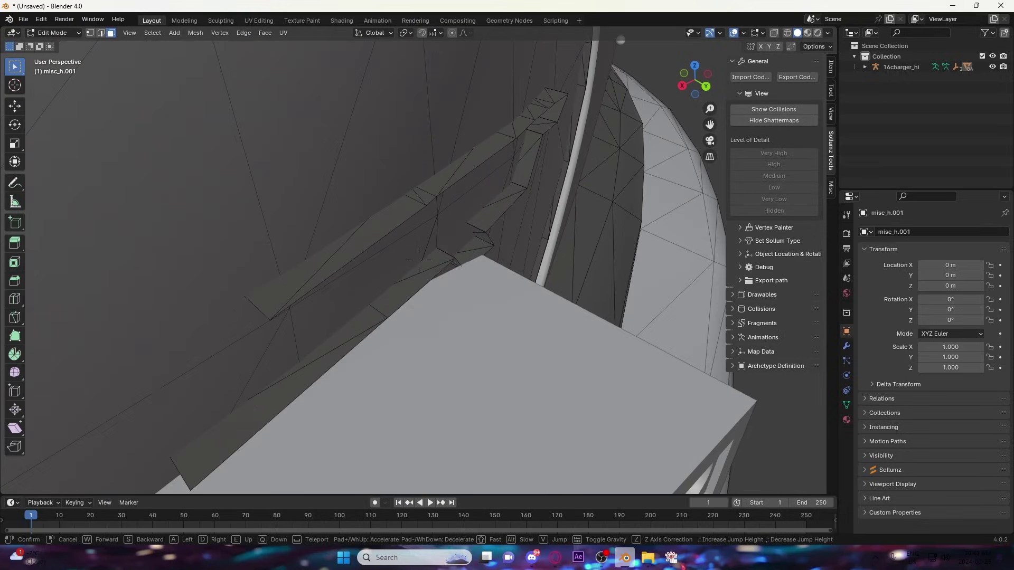
click(329, 372)
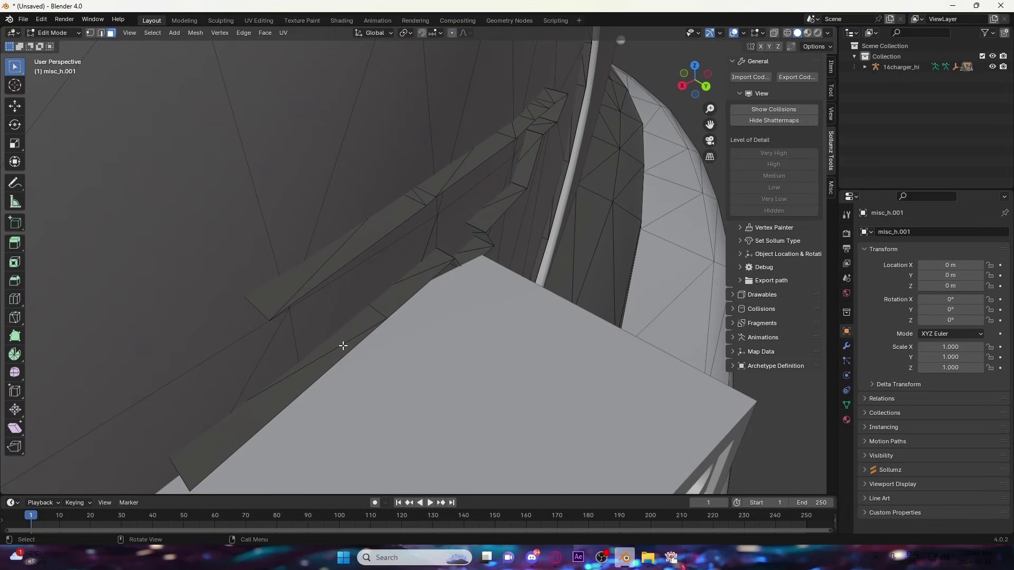
key(l)
key(l)
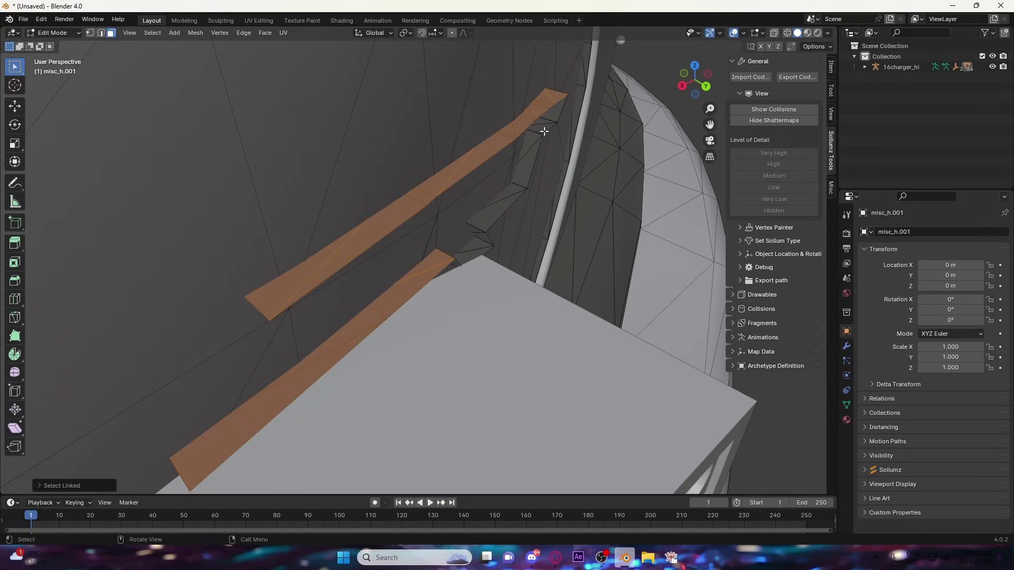
key(l)
key(l)
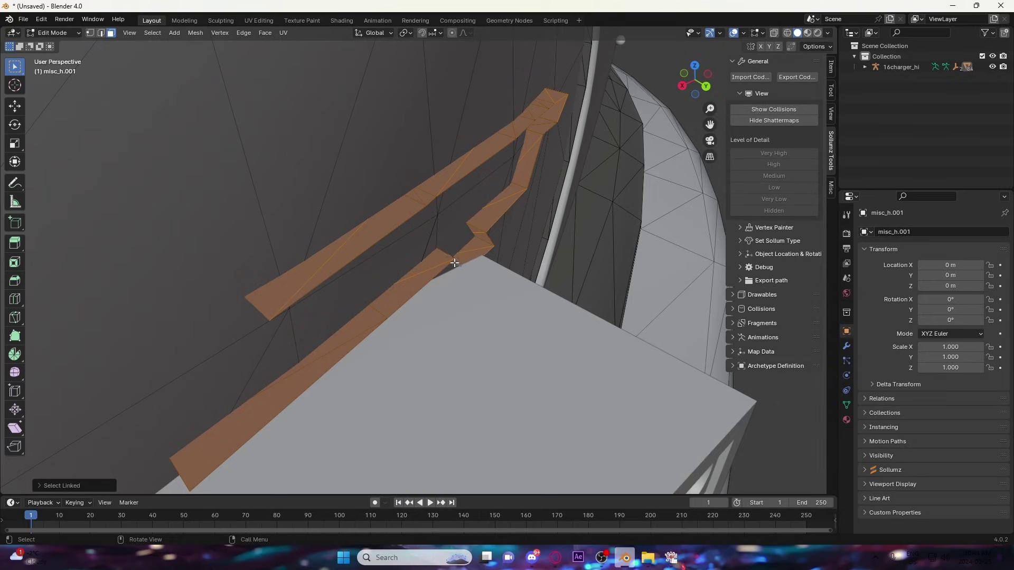
key(x)
click(416, 261)
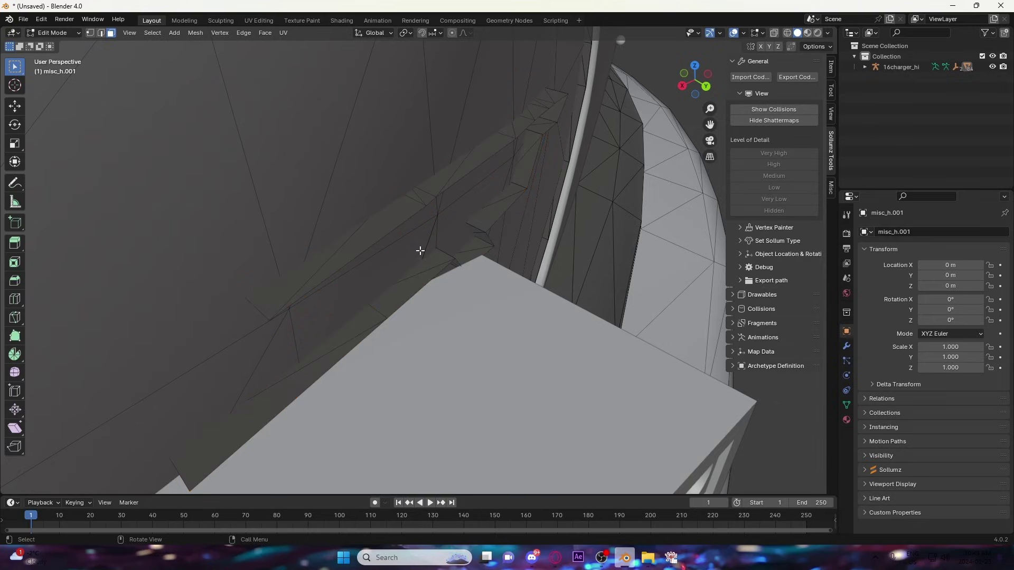
Delete the duplicate layer of linked edge strips still remaining from the SRT badge behind the grille bar.
key(l)
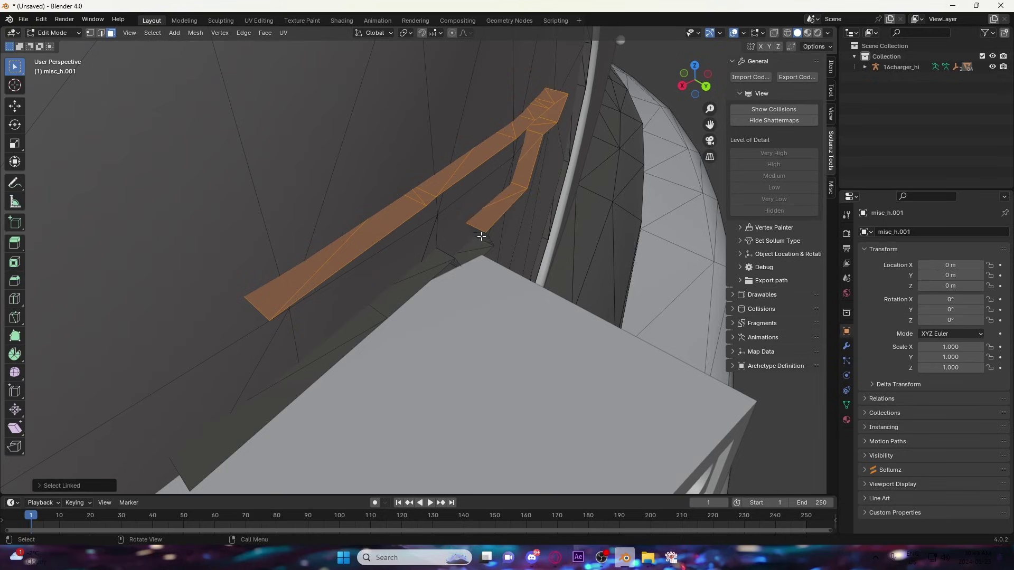
key(l)
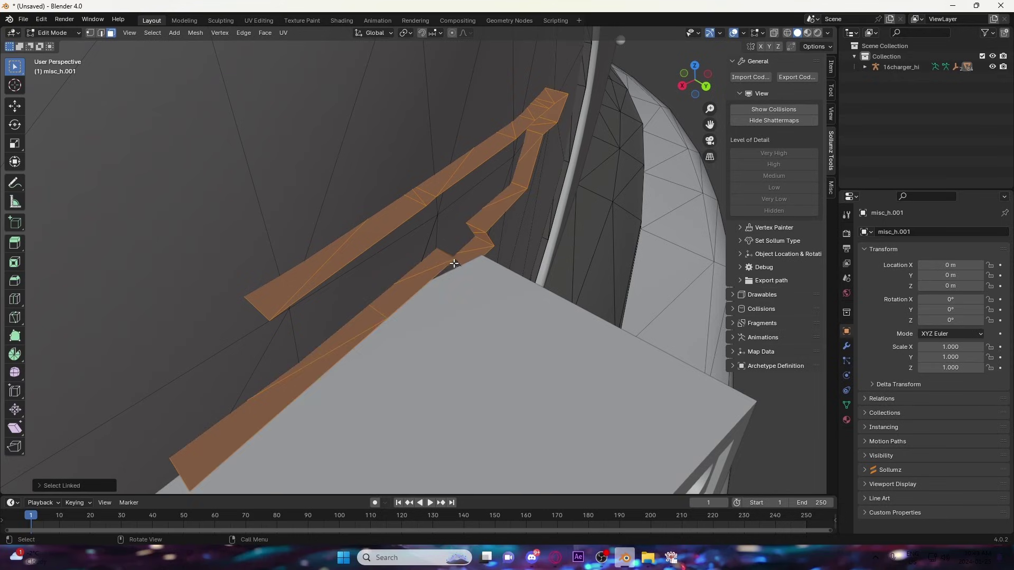
key(x)
click(437, 265)
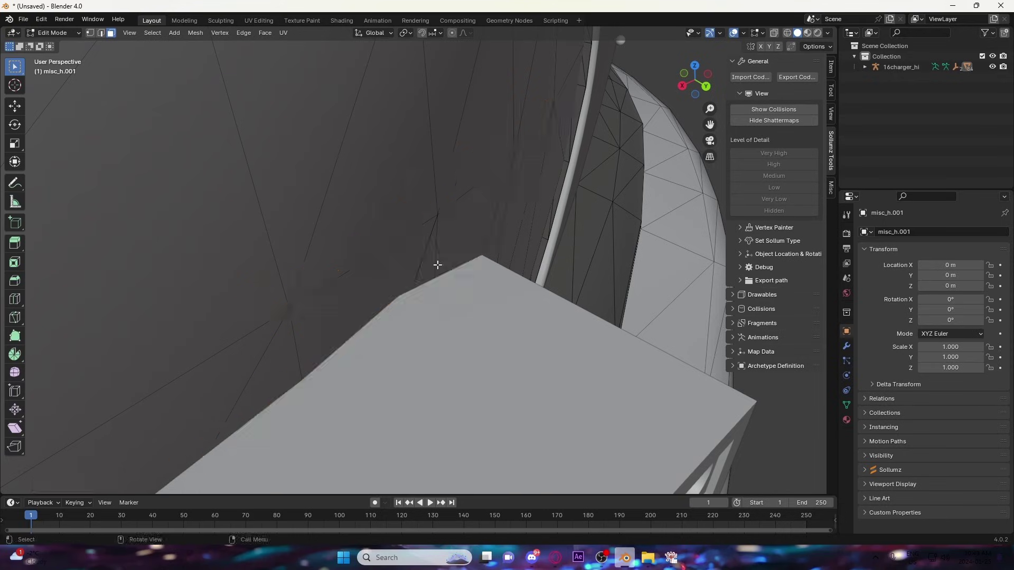
Inspect the front grille, bumper and headlight area in walk navigation for leftover badge geometry.
scroll(427, 257, down, 6)
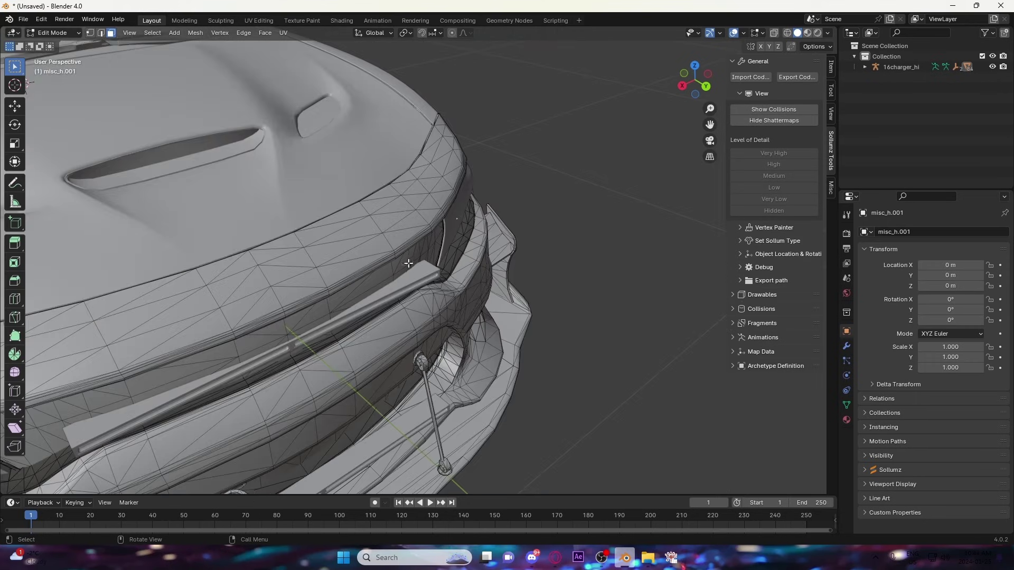
shift+middle_drag(405, 268, 195, 78)
click(131, 33)
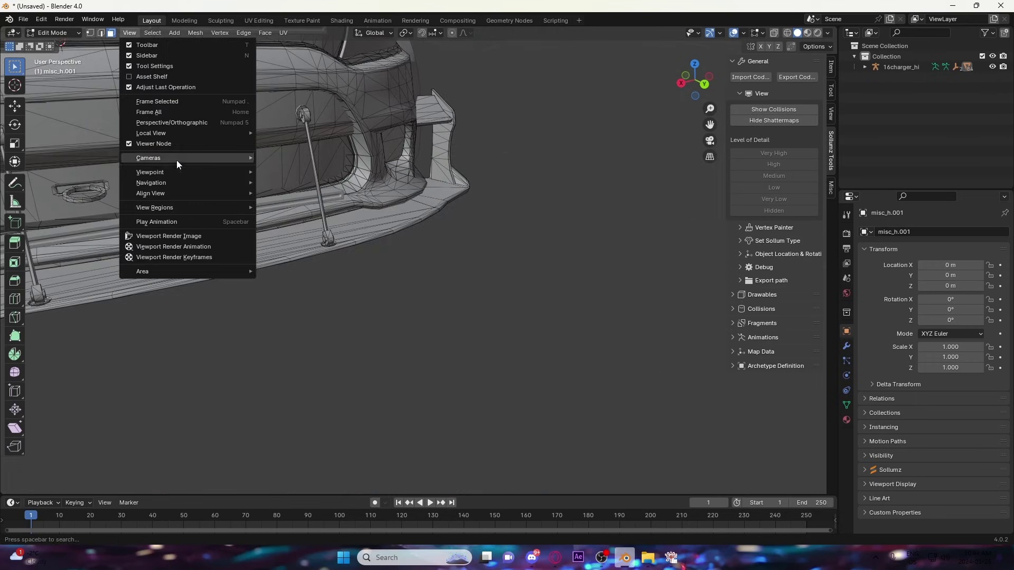
mouse_move(176, 186)
click(296, 383)
key(s)
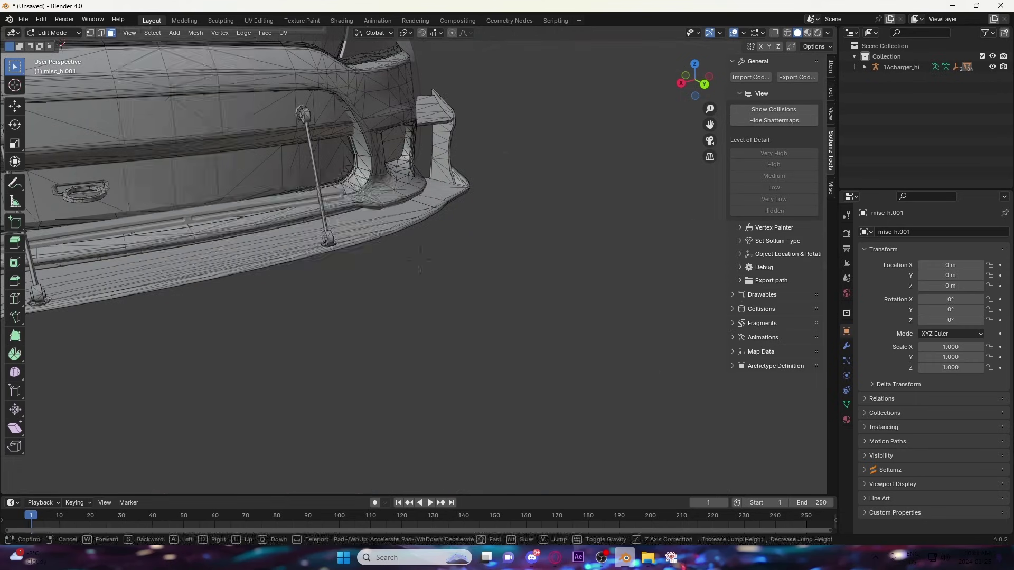
key(d)
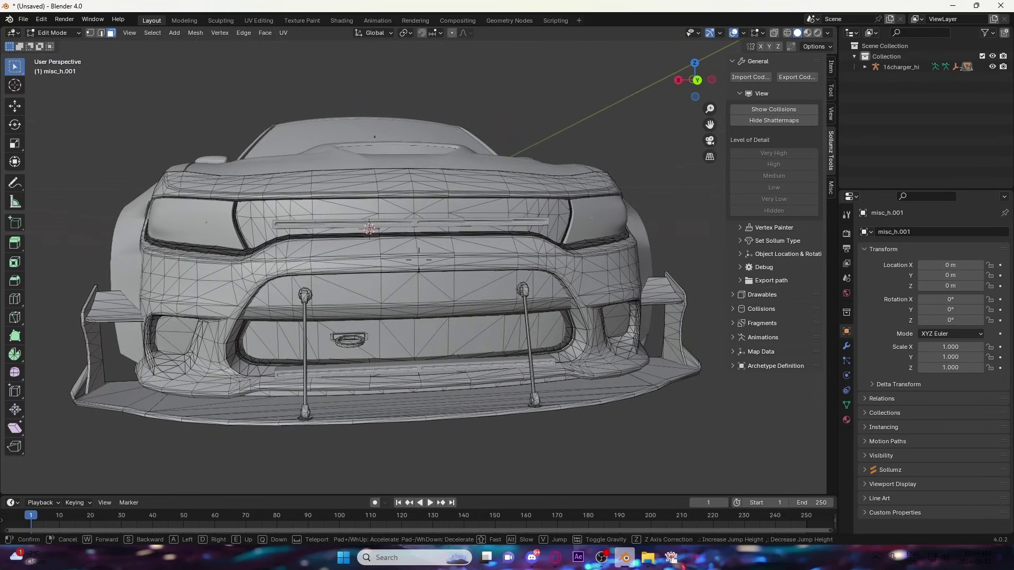
key(w)
key(d)
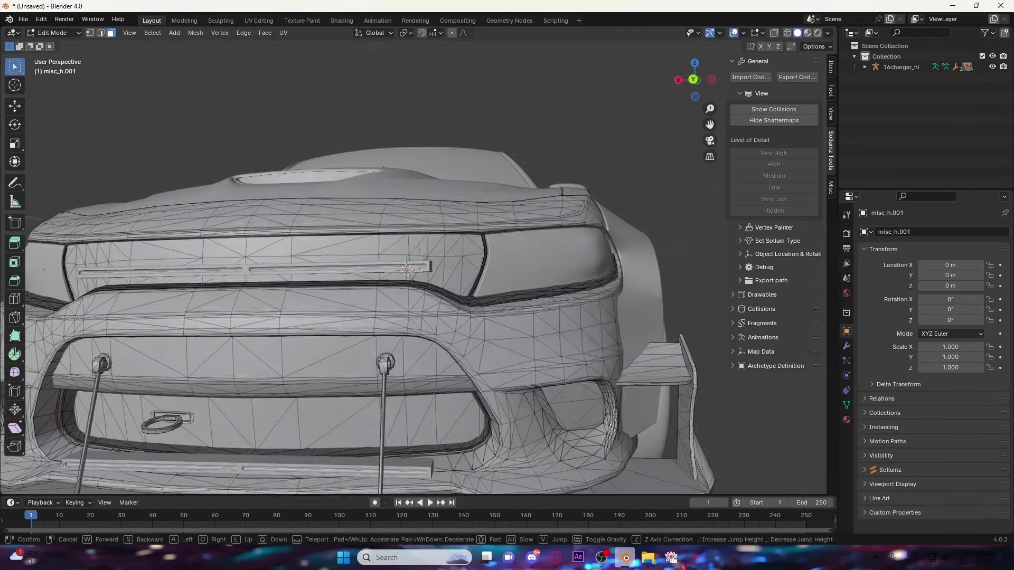
key(w)
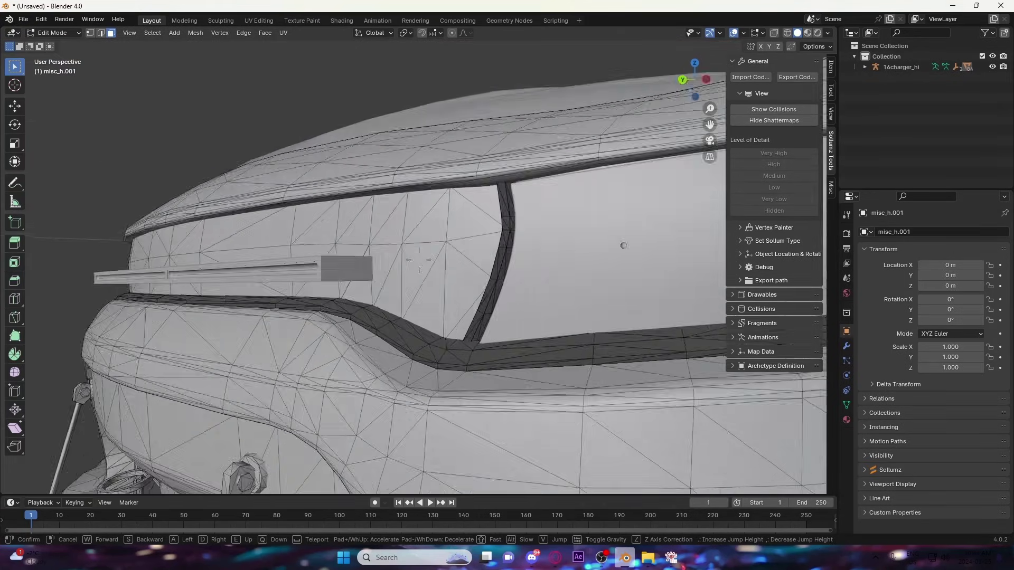
Examine the car's sides and trunk lid in walk navigation for remaining badges and lettering.
key(a)
key(s)
key(a)
key(s)
key(d)
key(w)
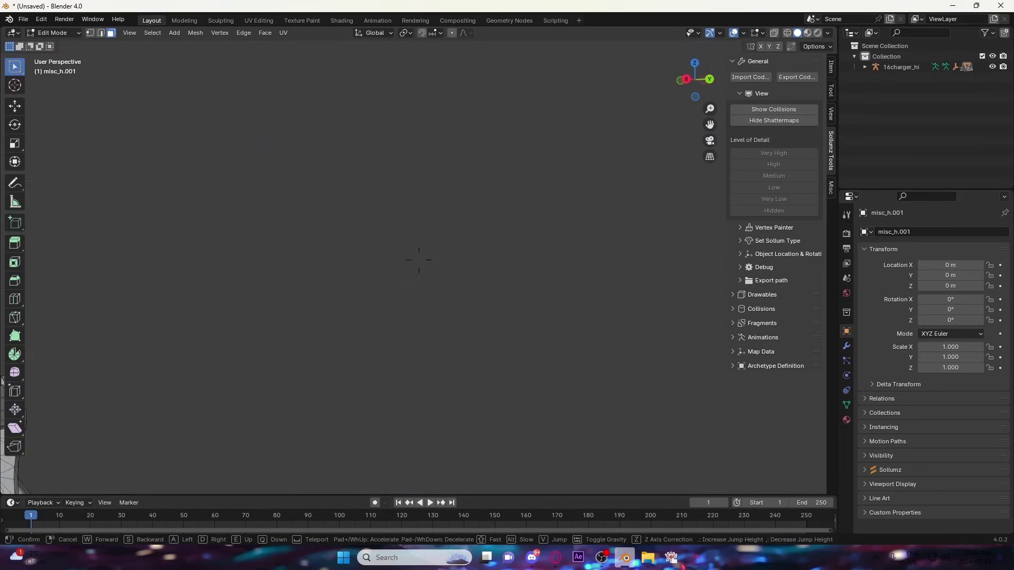
key(a)
key(w)
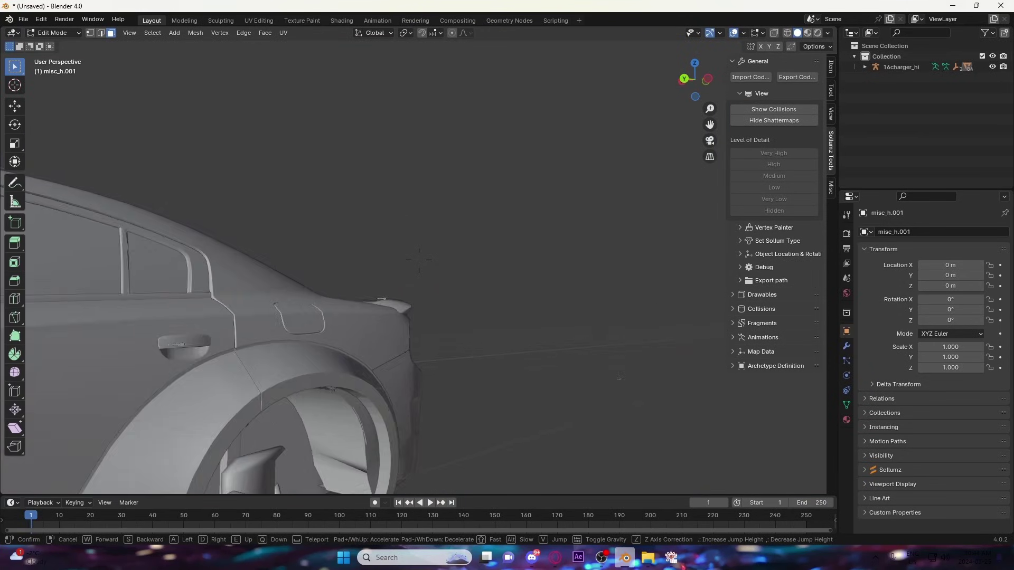
key(d)
key(w)
key(d)
key(a)
key(w)
key(d)
key(s)
key(a)
key(w)
key(w)
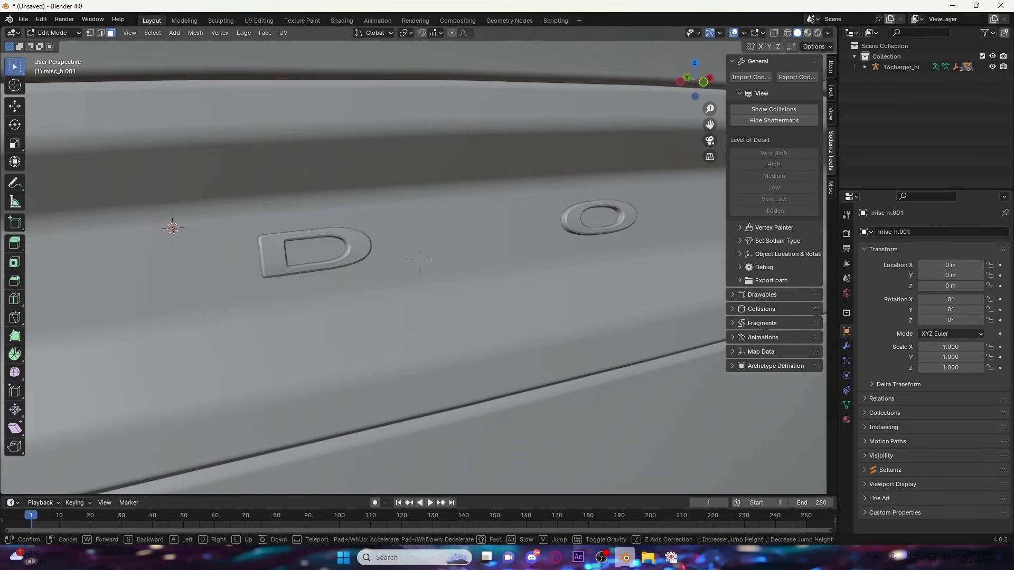
key(s)
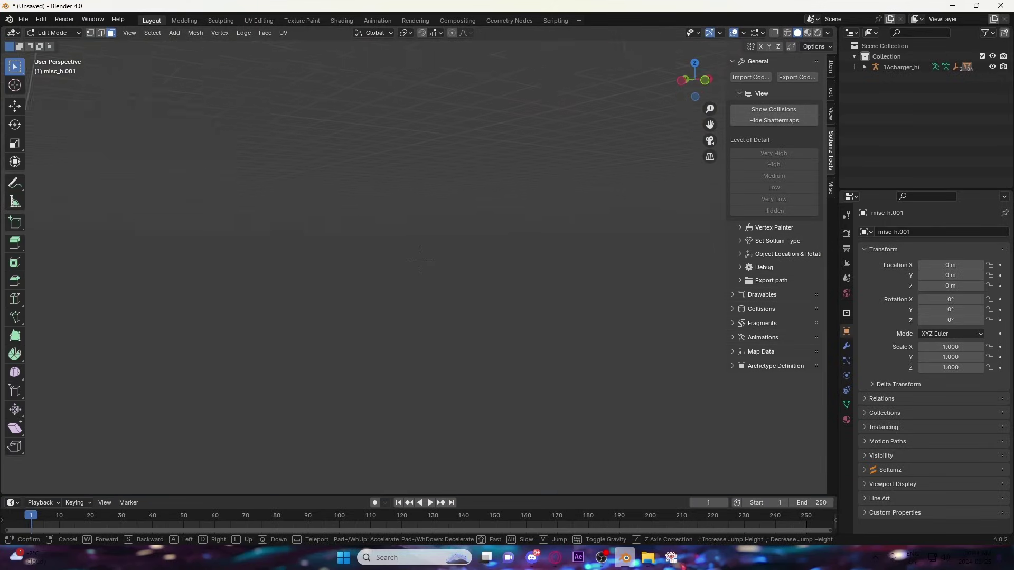
key(s)
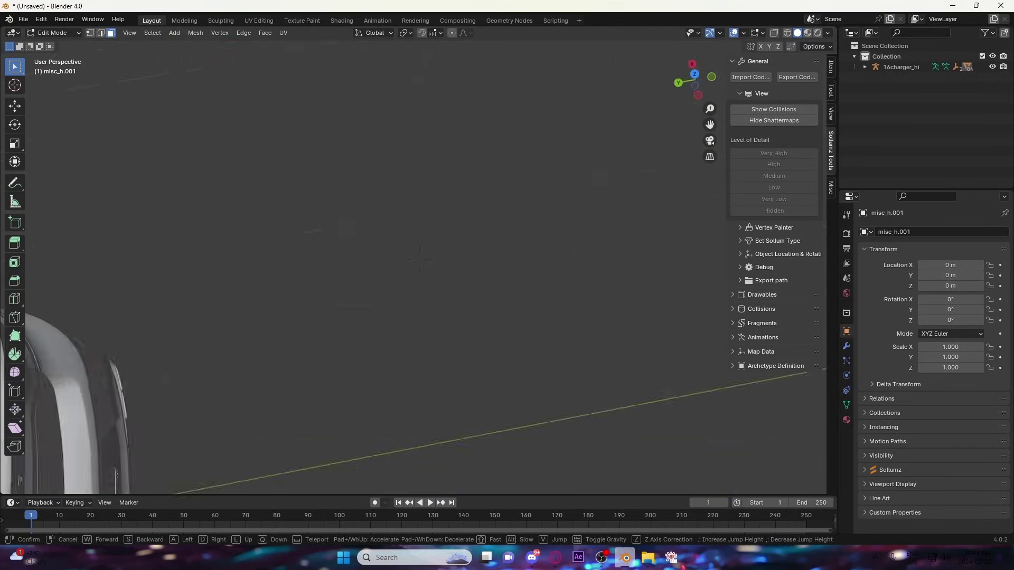
key(s)
click(419, 260)
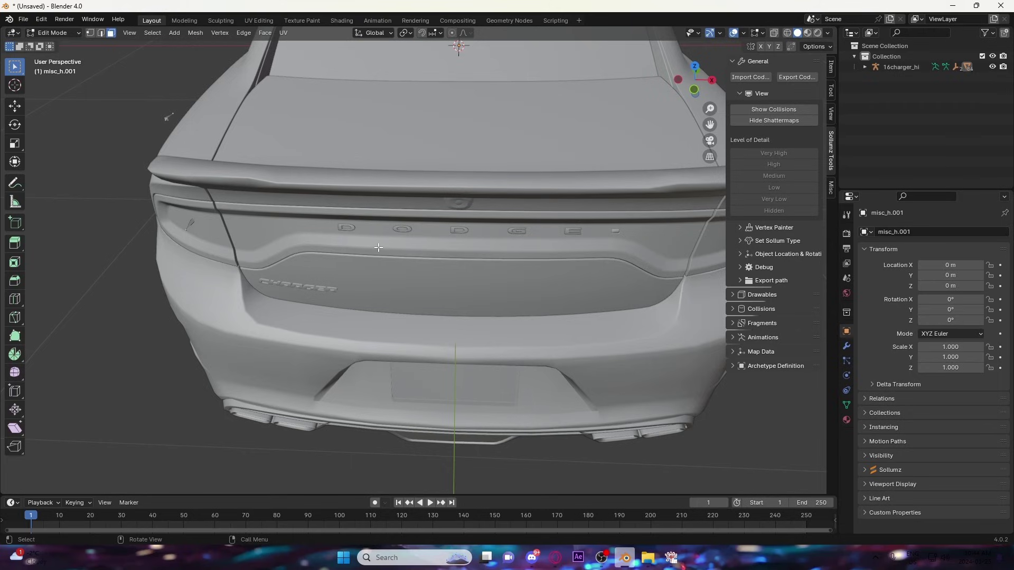
Leave the front mesh's Edit Mode and check whether the rear trim panel's mesh includes the DODGE letters.
key(Tab)
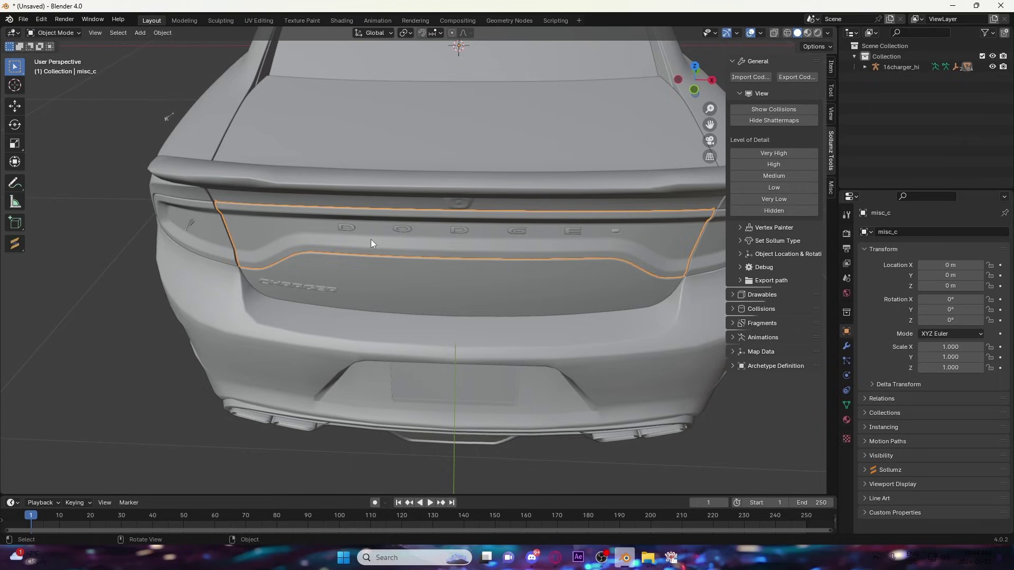
key(Tab)
key(Tab)
key(Tab)
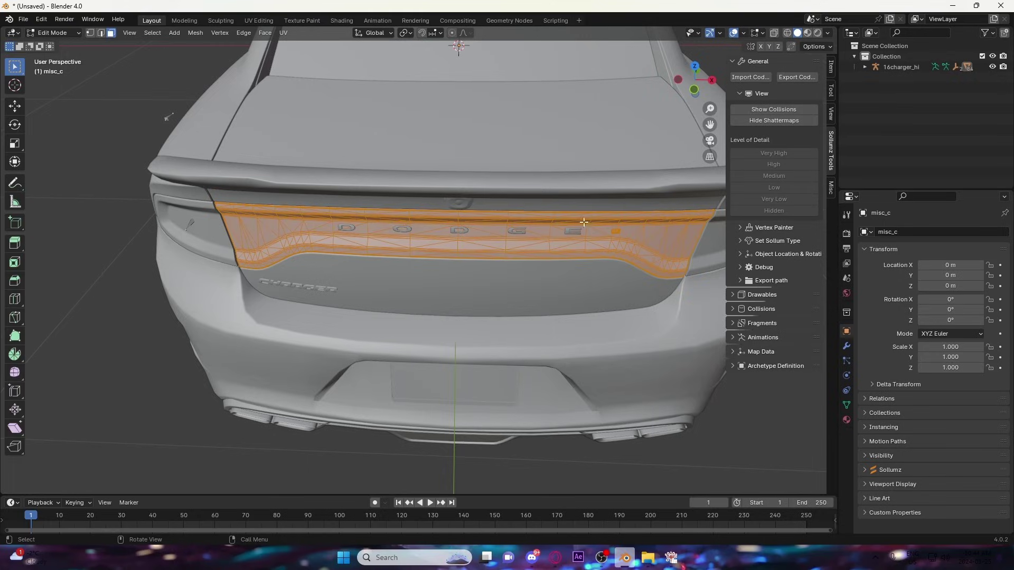
key(Tab)
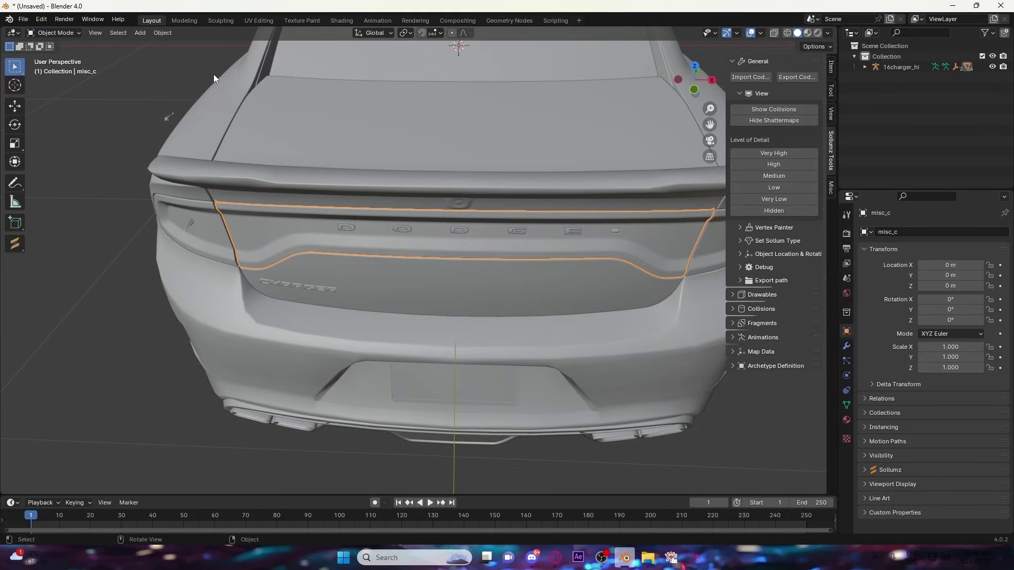
Open the boot object for mesh editing and delete the linked geometry of the first D in the DODGE lettering.
click(348, 268)
key(Tab)
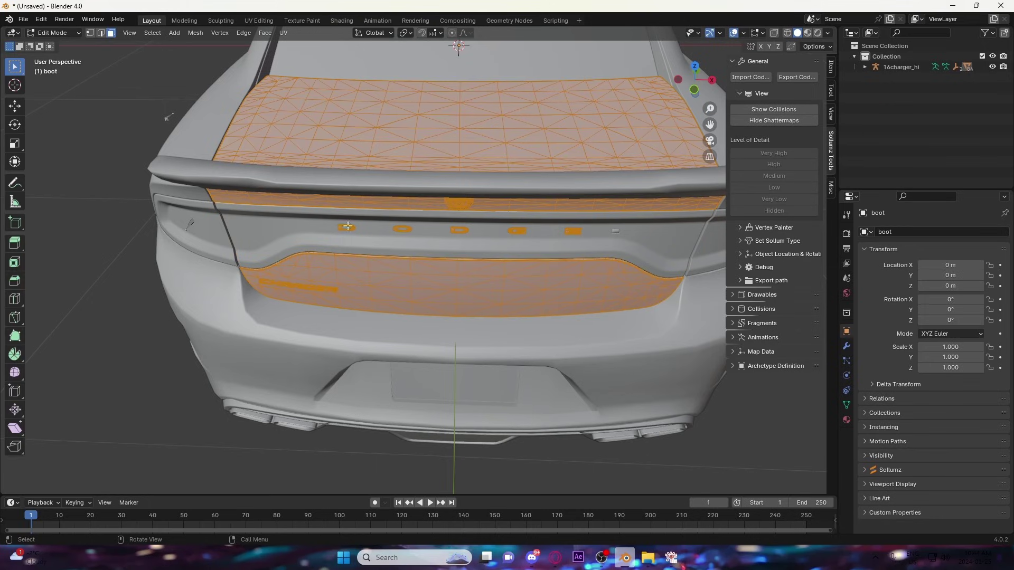
click(130, 33)
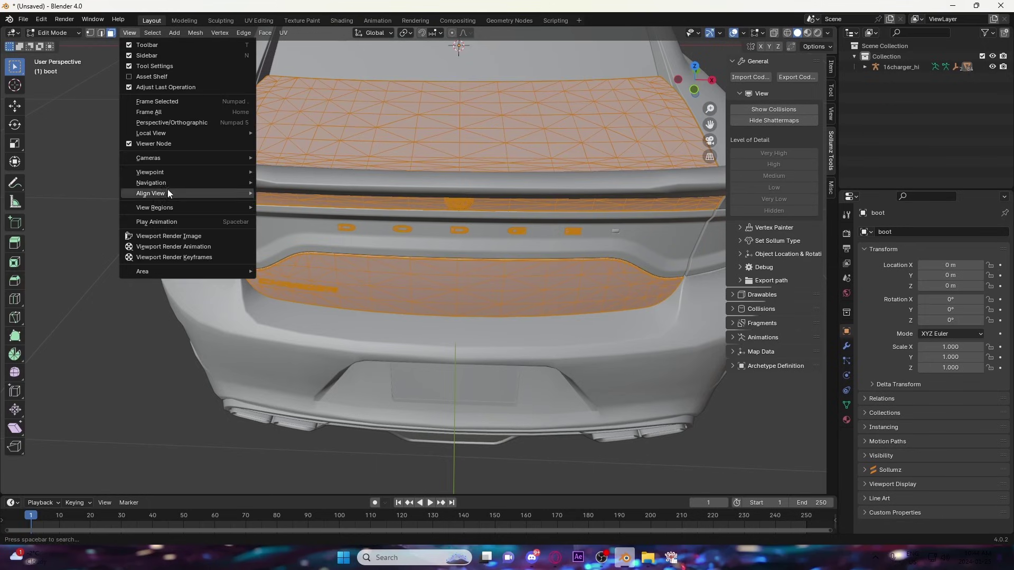
mouse_move(169, 184)
click(304, 382)
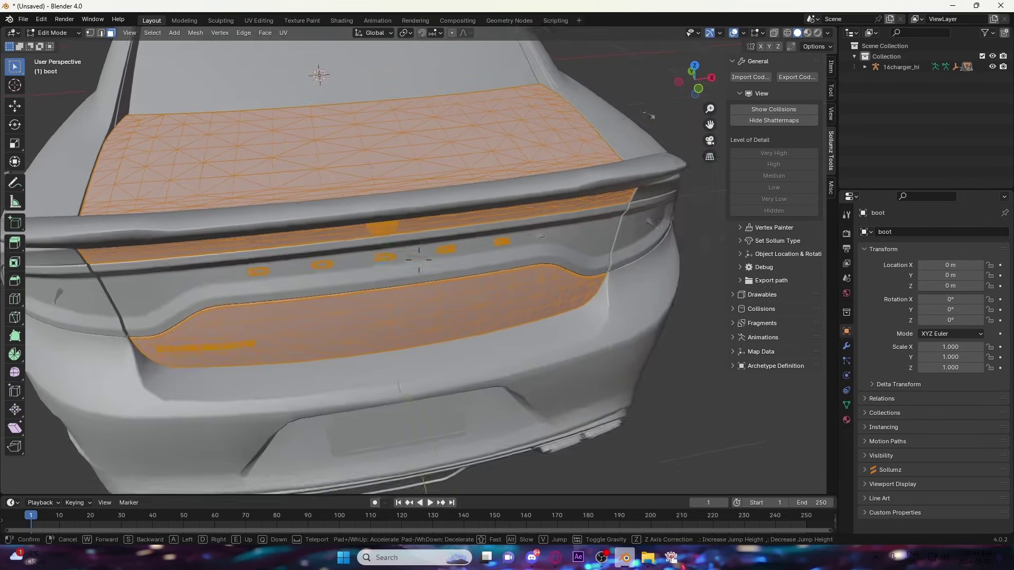
key(w)
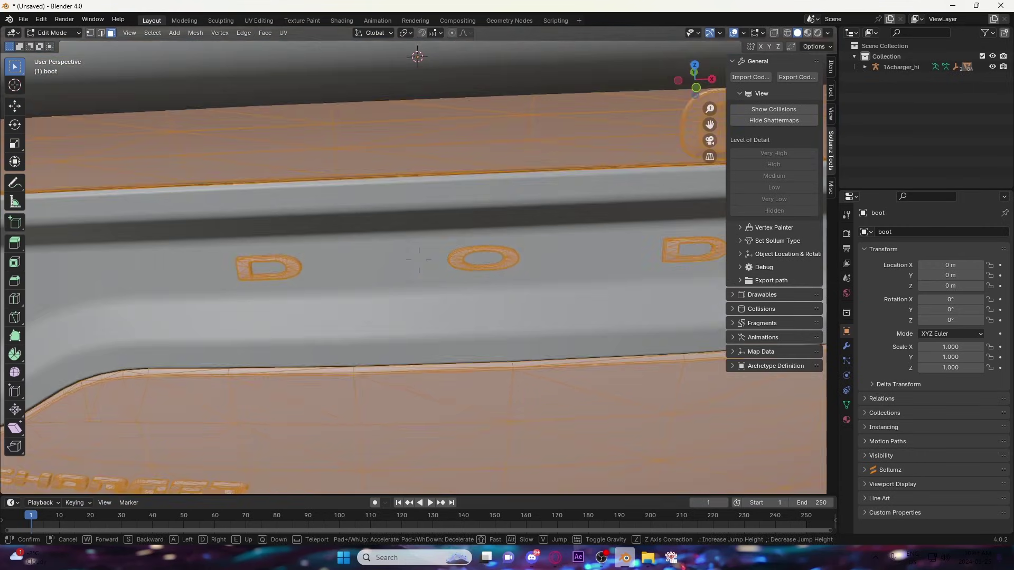
click(419, 260)
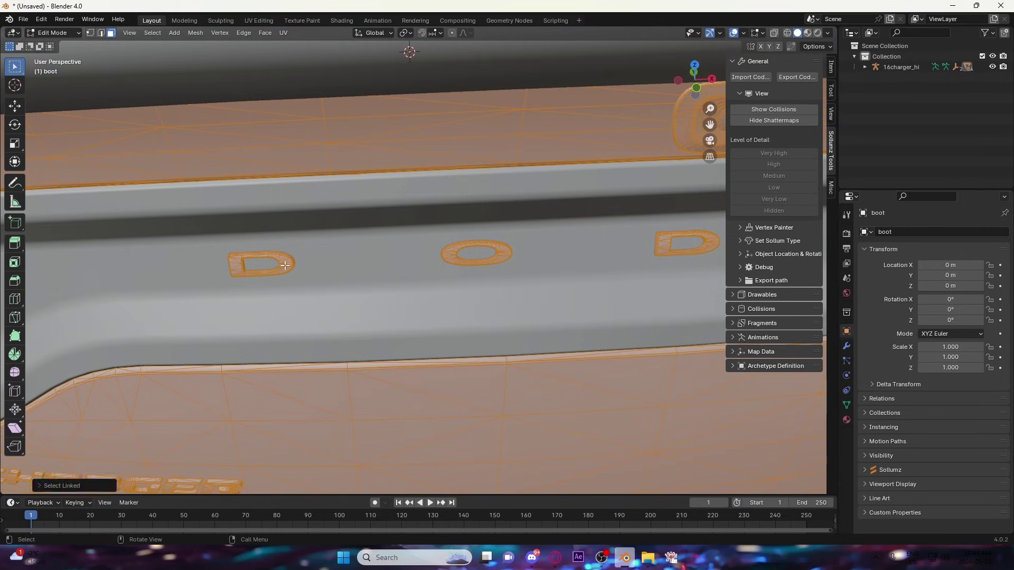
click(234, 268)
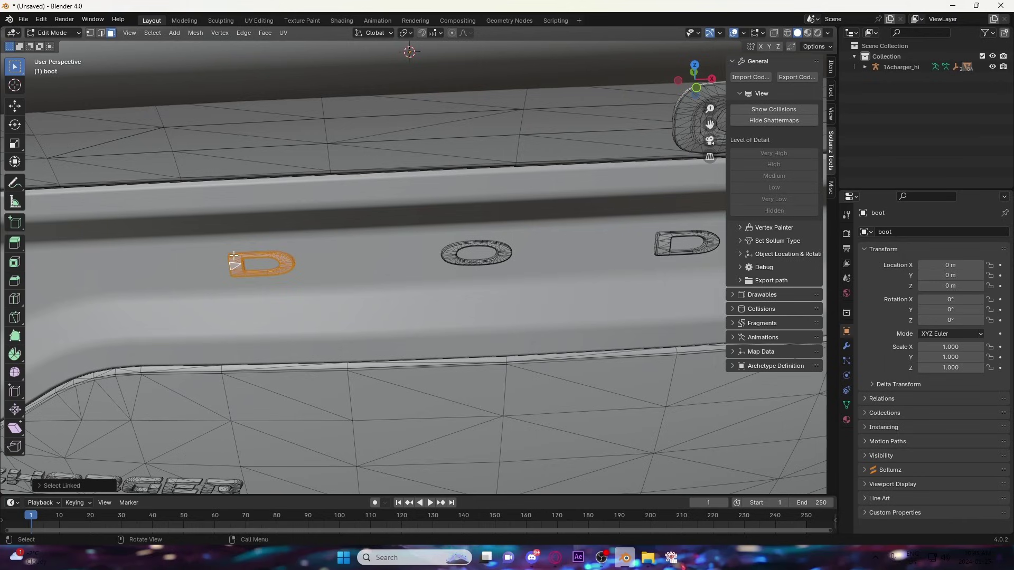
key(x)
click(233, 258)
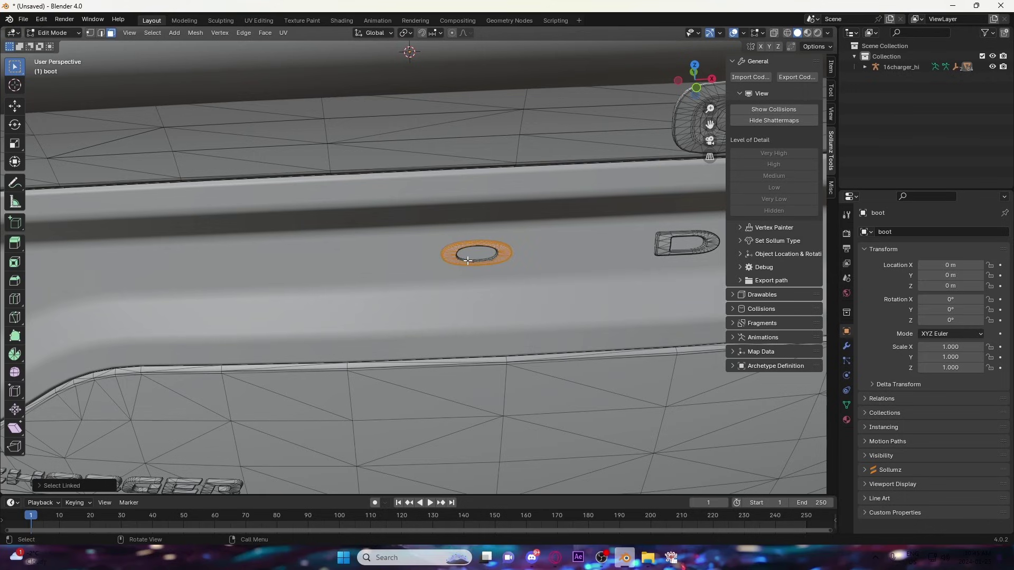
Delete the linked geometry of the O in the DODGE lettering and return the boot to Object Mode.
key(x)
click(490, 258)
scroll(501, 276, down, 3)
scroll(509, 286, up, 3)
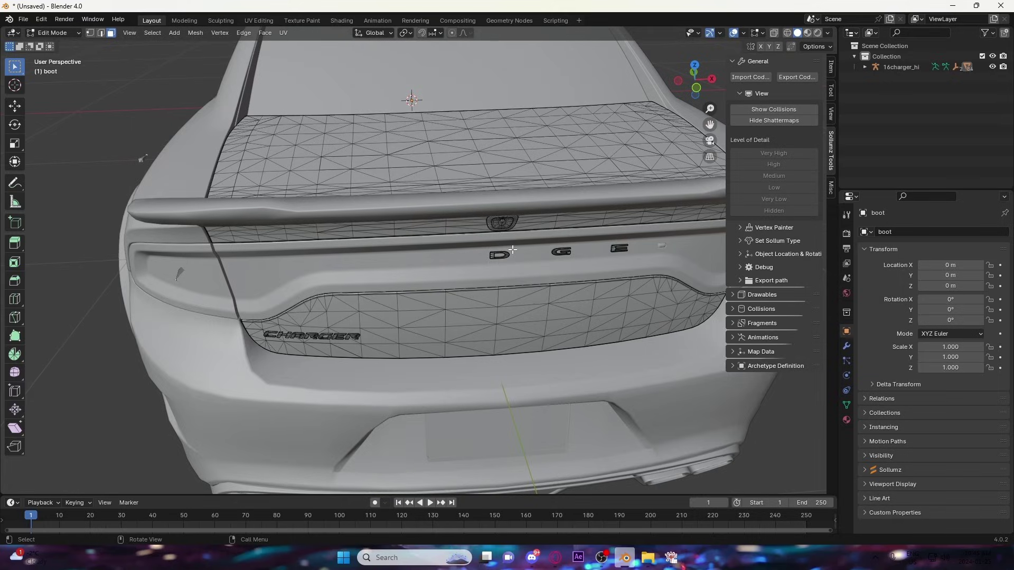
scroll(512, 250, down, 3)
key(Tab)
Inspect the car's cabin, including the steering wheel and dashboard, in walk navigation for further badges.
middle_drag(439, 264, 596, 261)
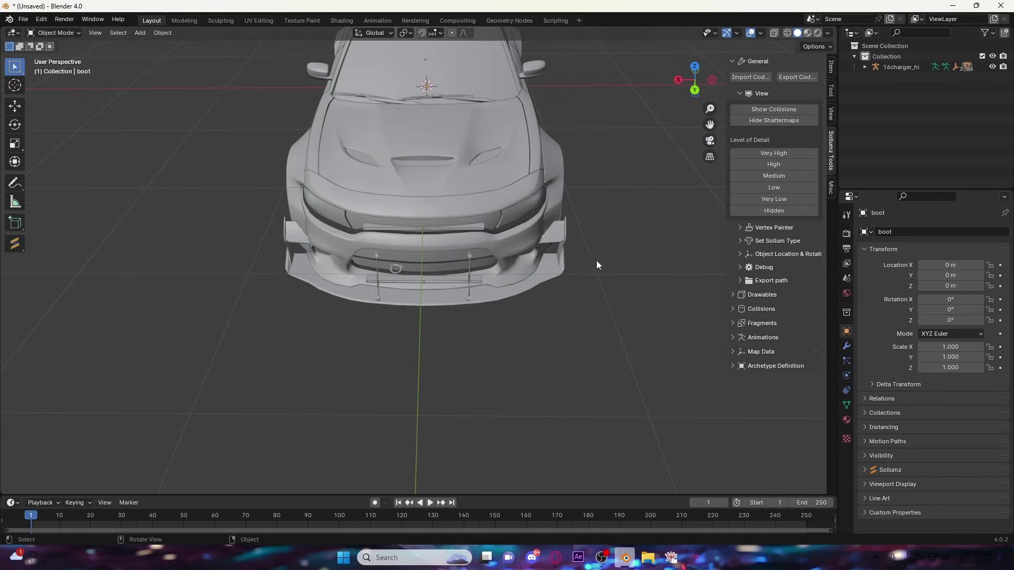
click(93, 33)
mouse_move(141, 189)
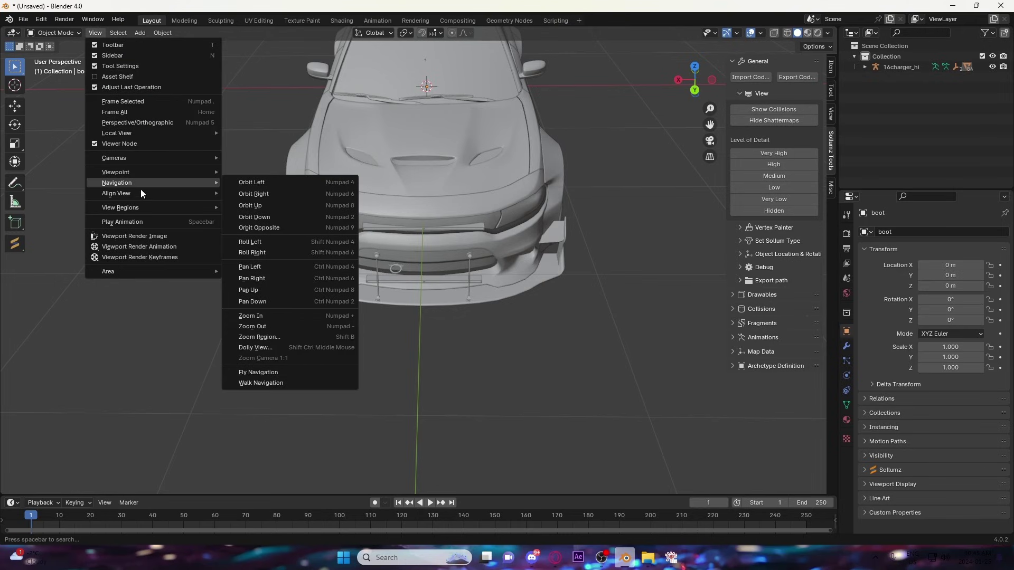
click(264, 382)
key(d)
key(w)
key(w)
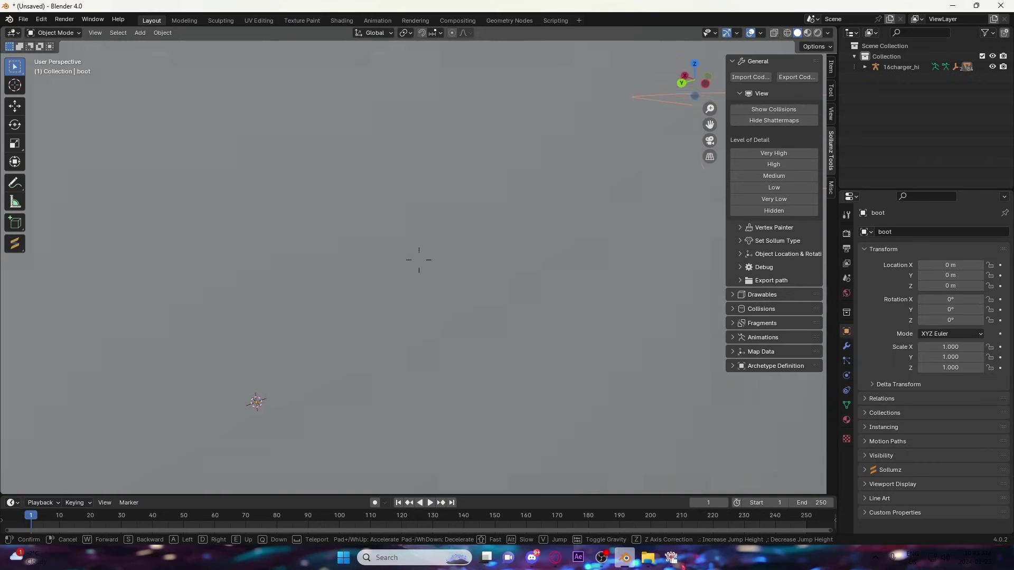
key(w)
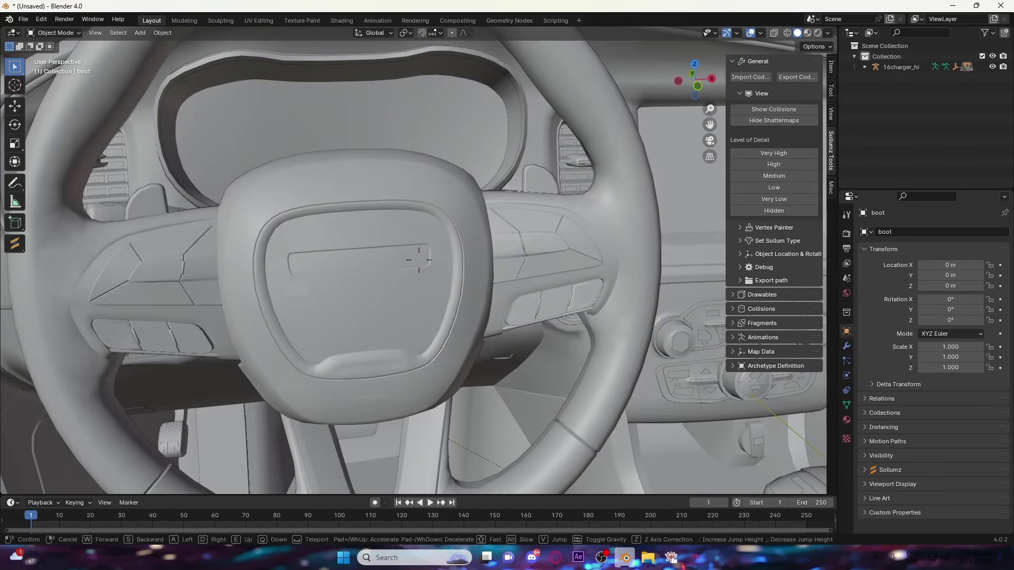
key(w)
key(s)
key(w)
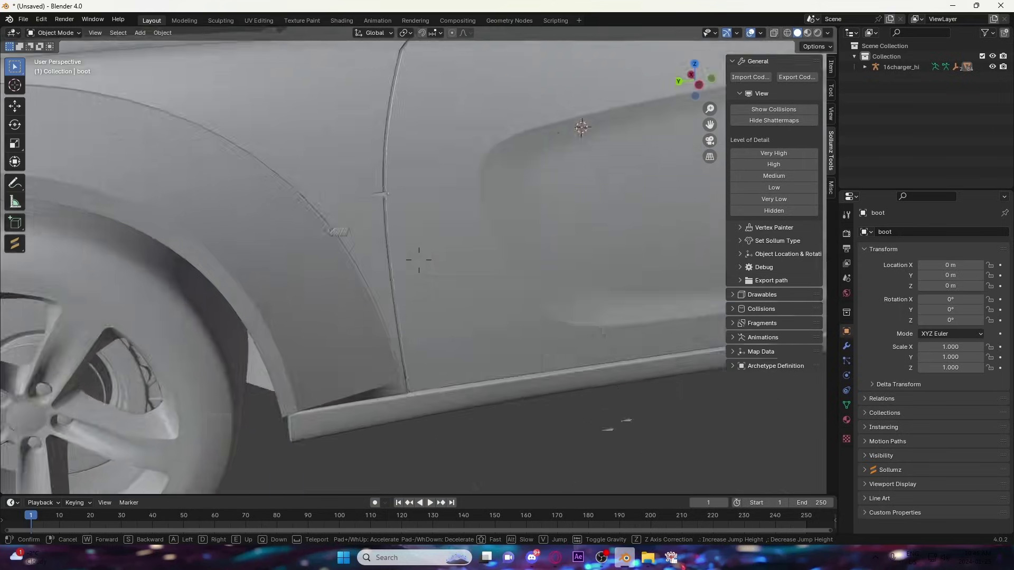
Examine the front fenders, doors, rear end and overall exterior of the car for remaining badges.
key(s)
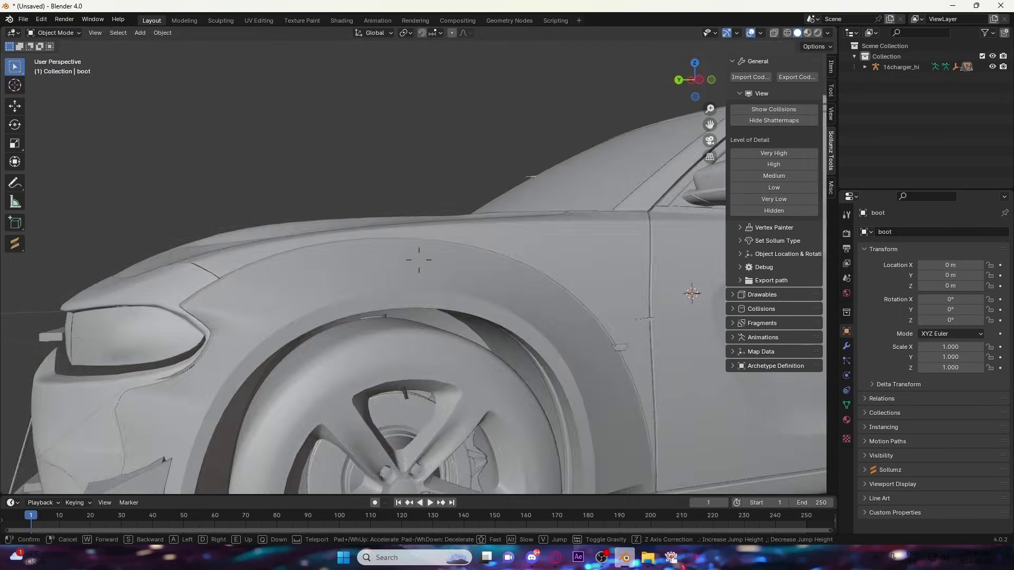
key(a)
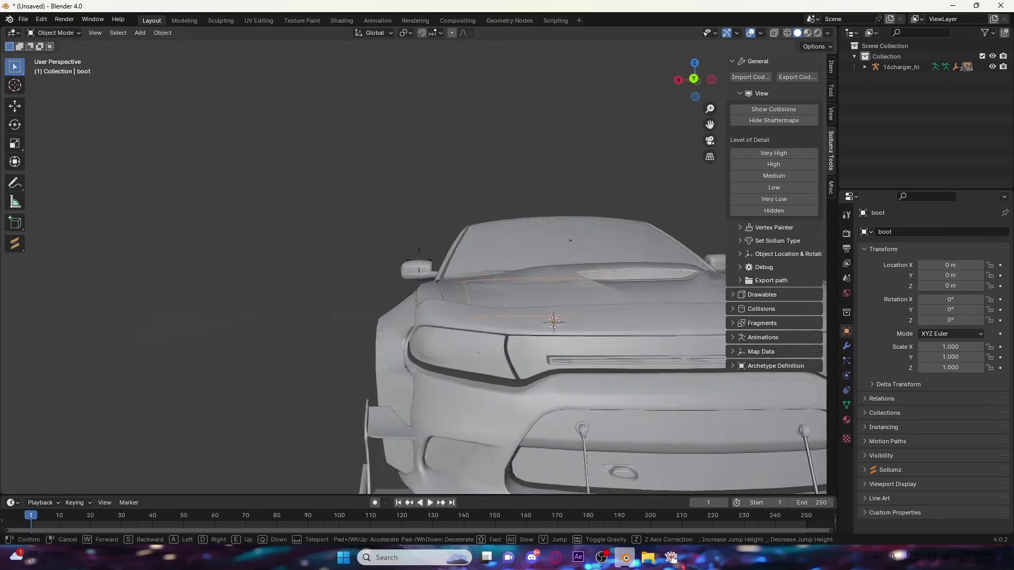
key(w)
key(a)
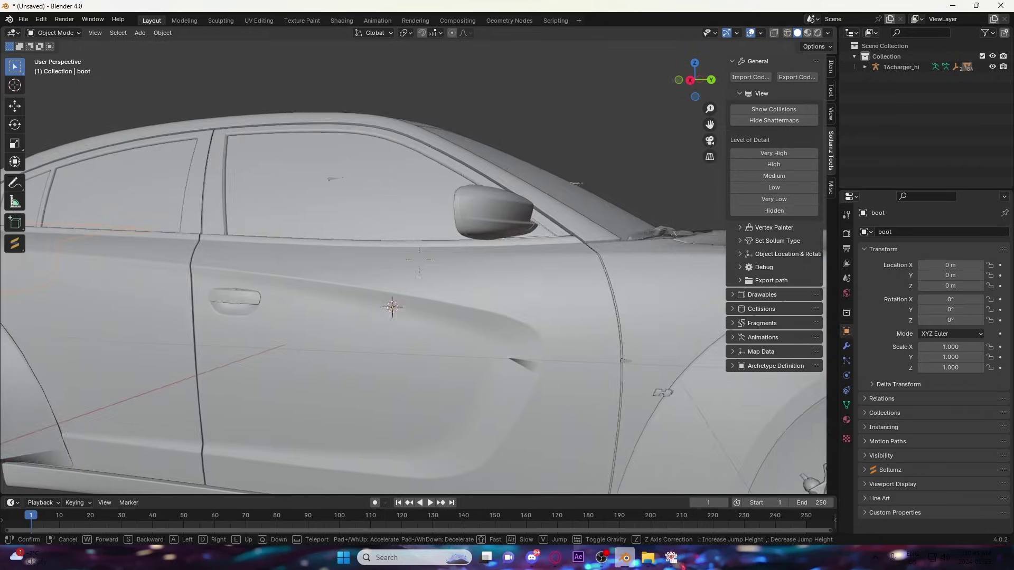
key(w)
key(a)
click(268, 385)
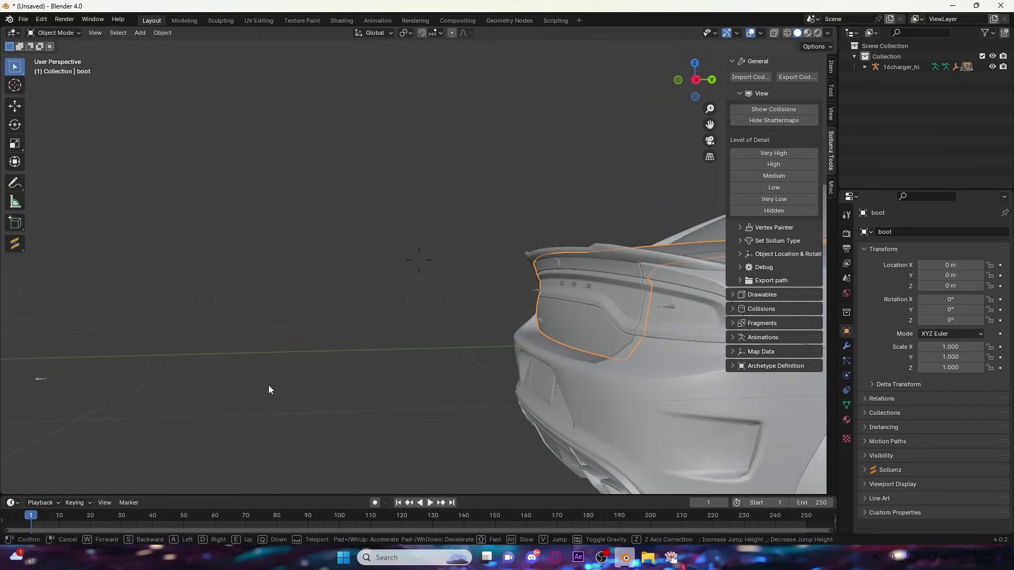
scroll(396, 331, up, 3)
middle_drag(395, 331, 343, 323)
scroll(368, 331, down, 6)
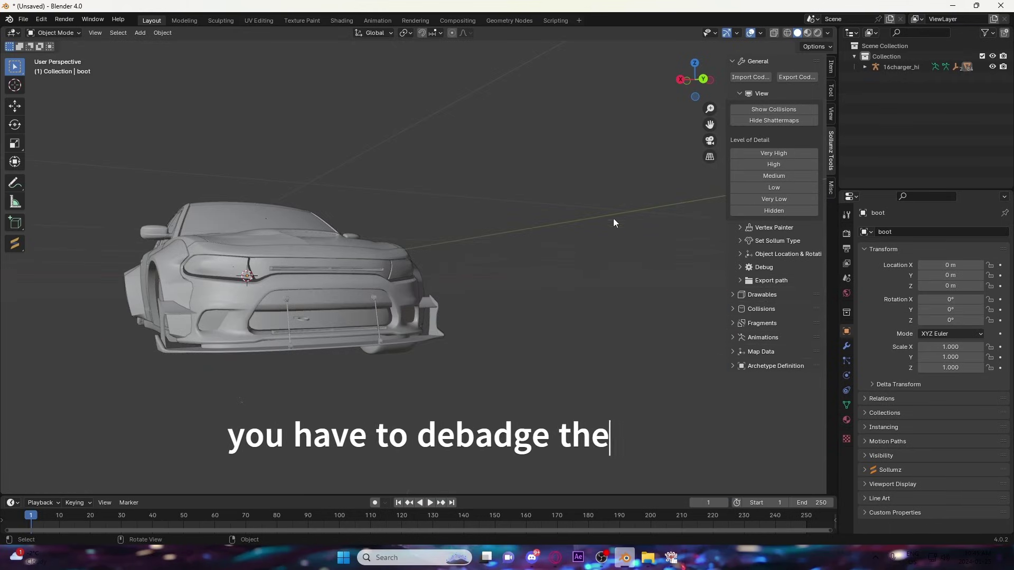
Export 16charger_hi as CodeWalker XML to the Desktop's Debadged Cars > debadged complete folder.
click(891, 68)
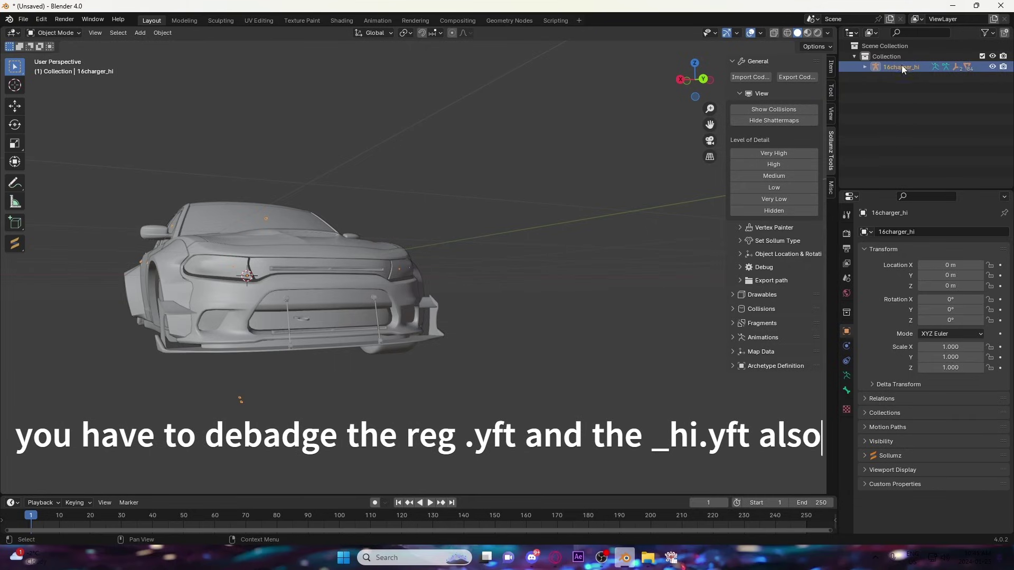
click(802, 78)
click(288, 199)
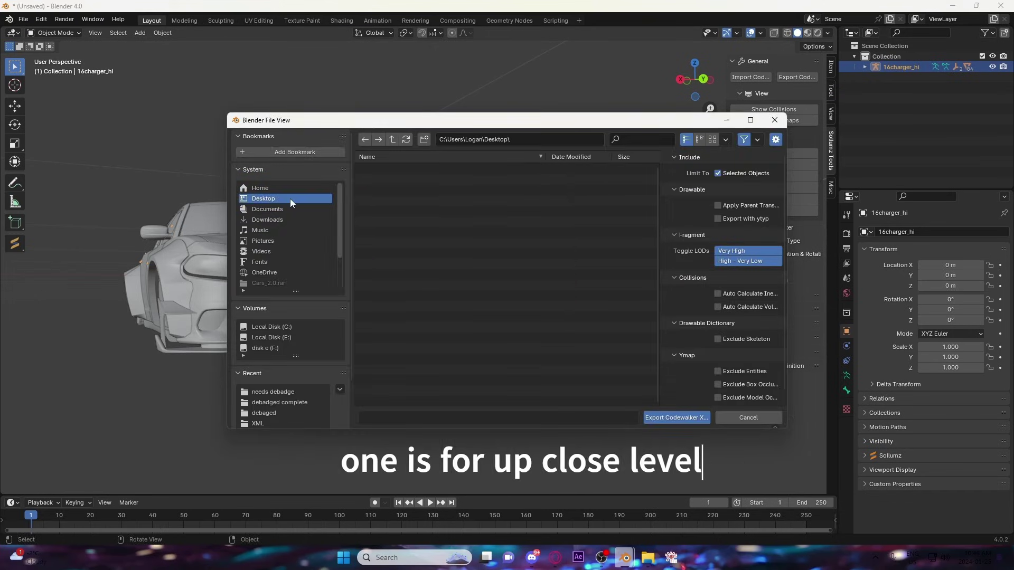
double_click(417, 212)
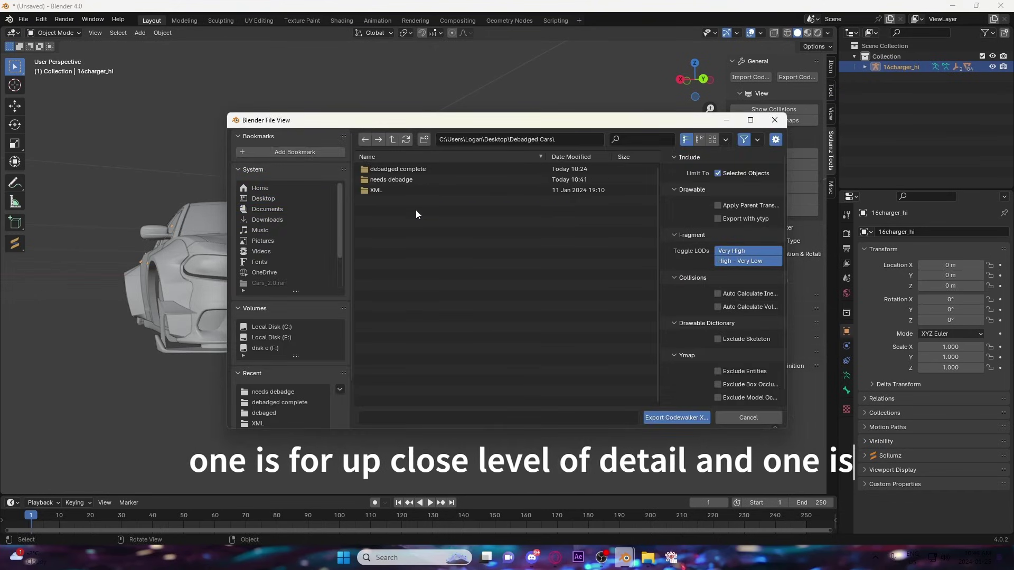
double_click(394, 169)
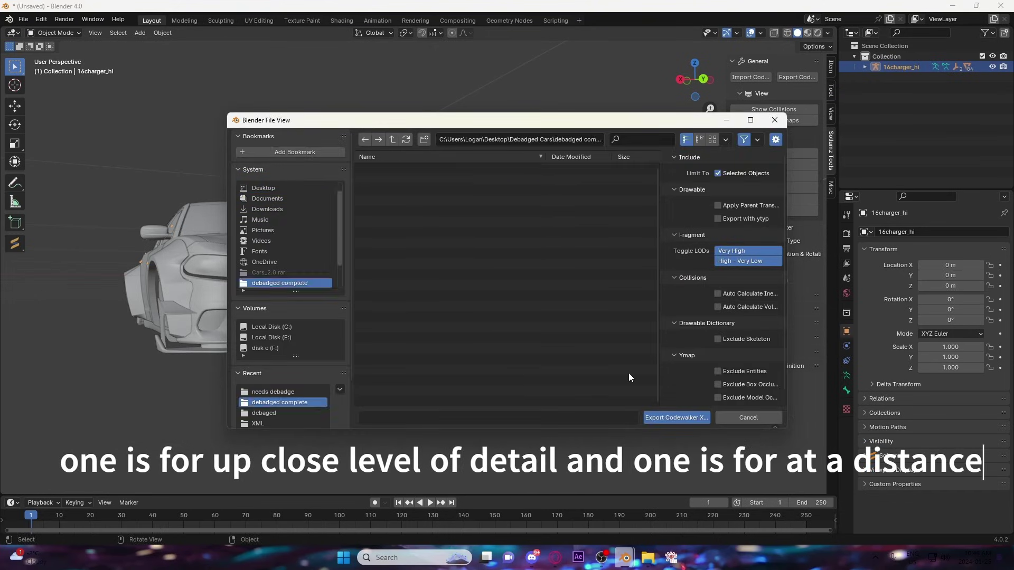
click(664, 420)
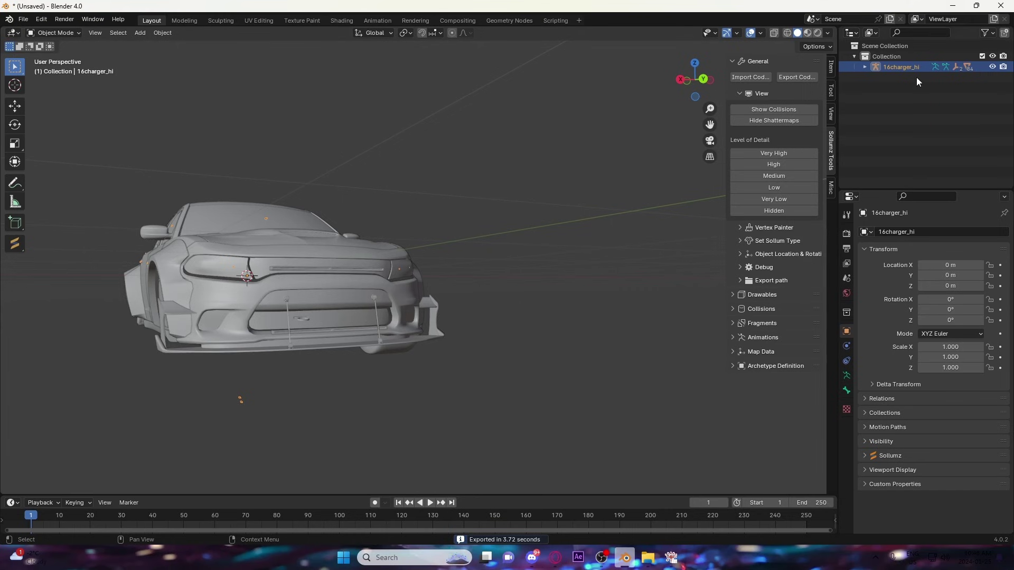
Switch to CodeWalker RPF Explorer, open the viewer folder and enable edit mode.
click(952, 6)
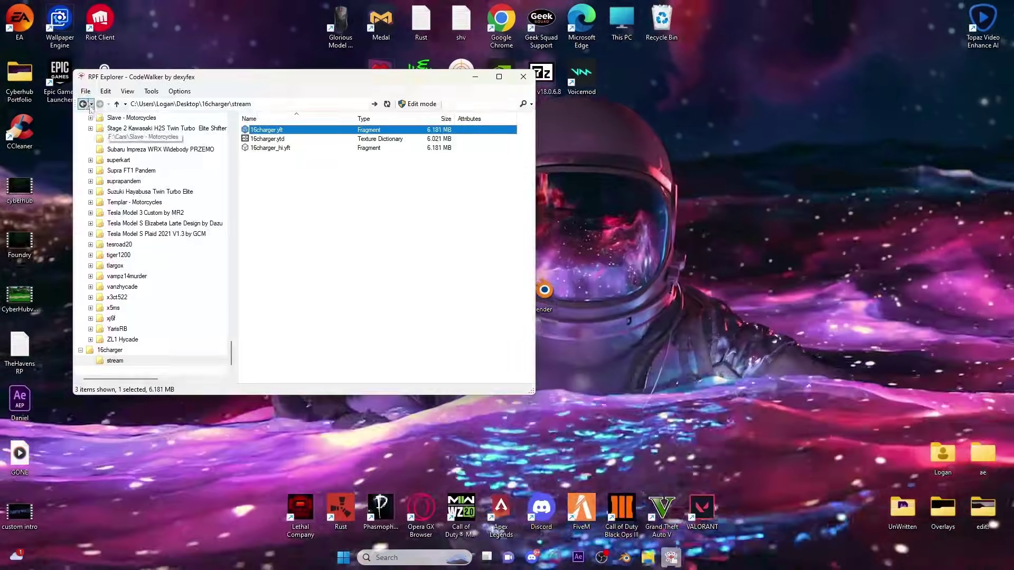
click(85, 91)
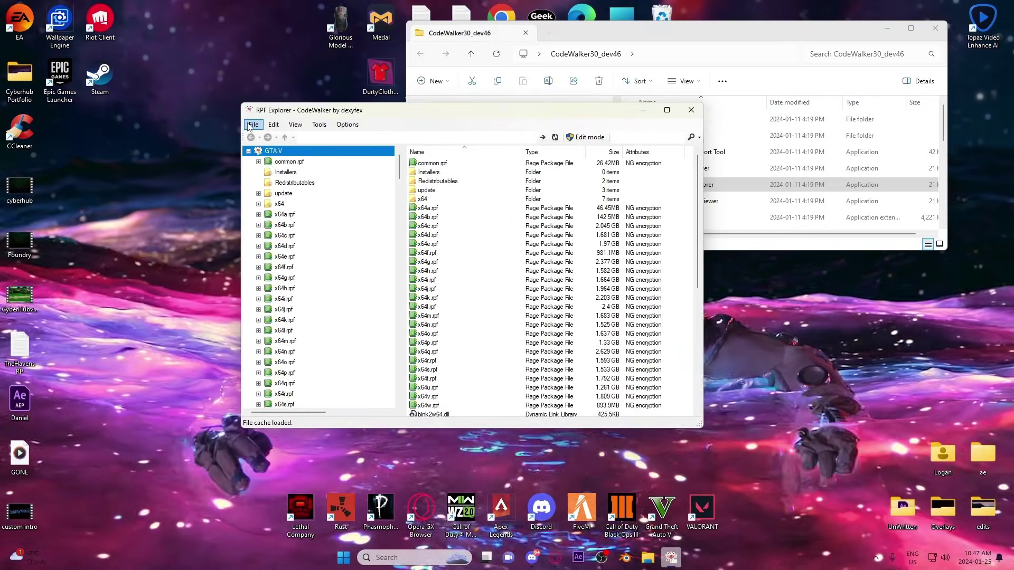
scroll(308, 258, down, 5)
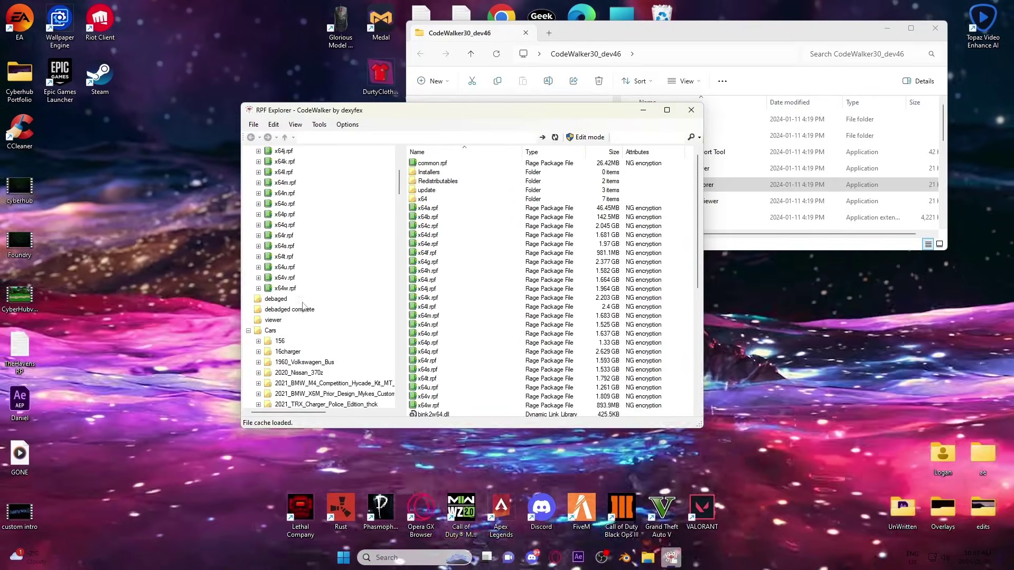
click(270, 322)
click(585, 137)
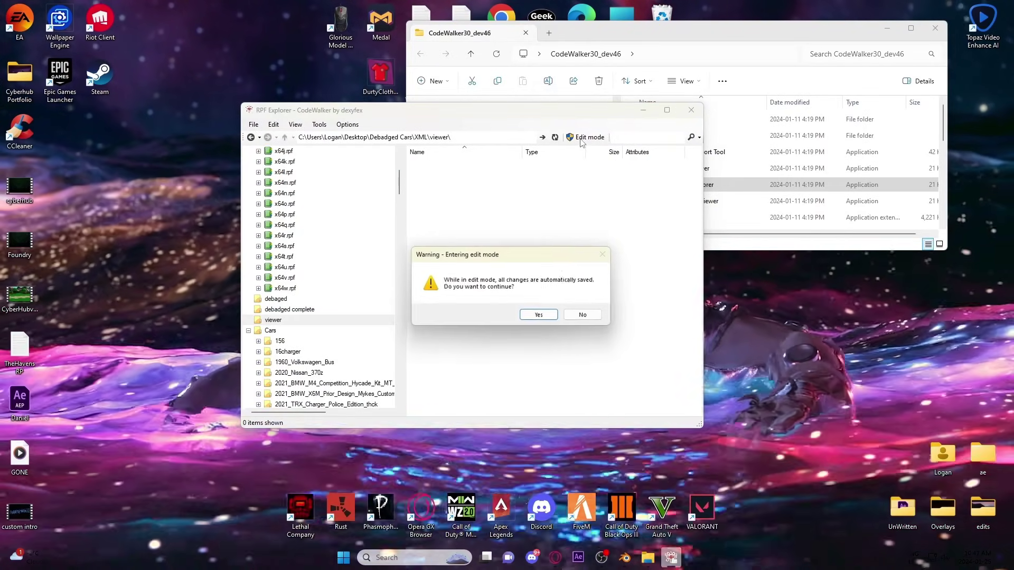
click(538, 316)
Close the CodeWalker30_dev46 folder window and arrange the Debadged Cars folder beside RPF Explorer.
drag(578, 112, 478, 165)
click(895, 24)
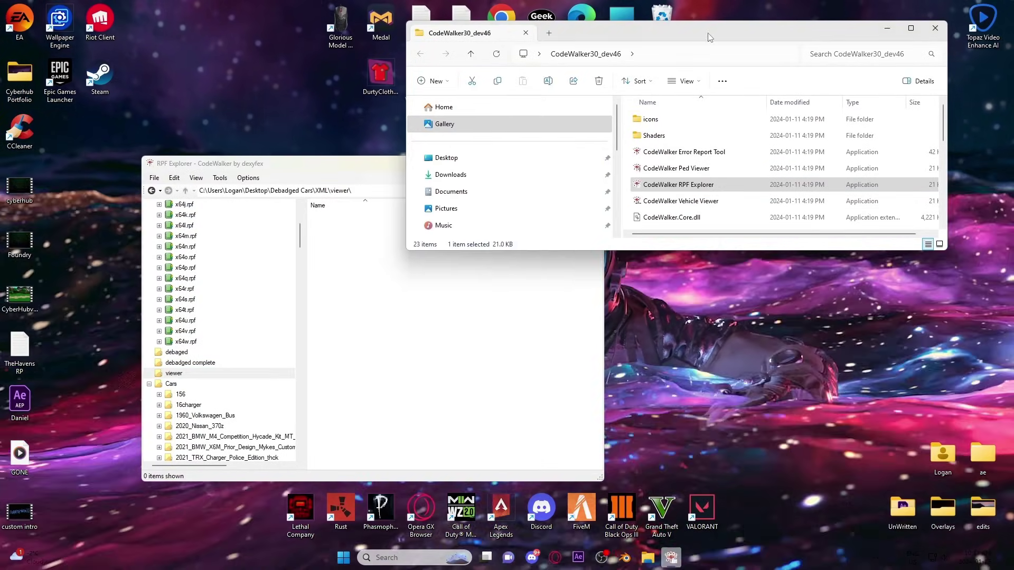
drag(896, 24, 945, 70)
click(936, 74)
drag(492, 163, 831, 327)
double_click(460, 307)
drag(697, 83, 320, 116)
drag(718, 326, 760, 167)
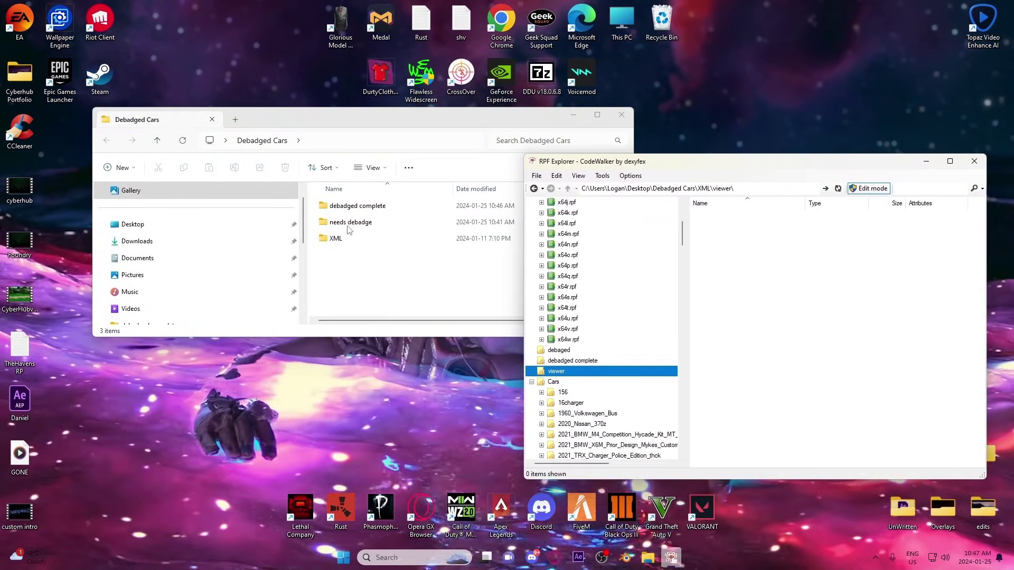
Import the exported 16charger_hi.yft XML from the debadged complete folder into RPF Explorer's viewer folder.
click(355, 209)
double_click(355, 207)
drag(517, 126, 407, 154)
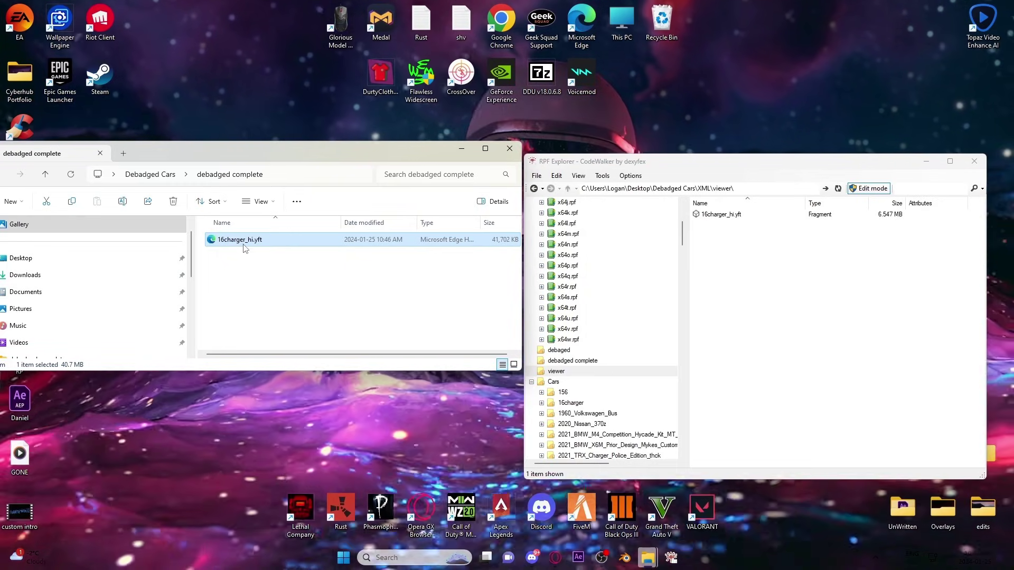
drag(762, 163, 654, 165)
Open 16charger_hi.yft in the CodeWalker model viewer and examine the car's front and rear for remaining badges.
double_click(613, 217)
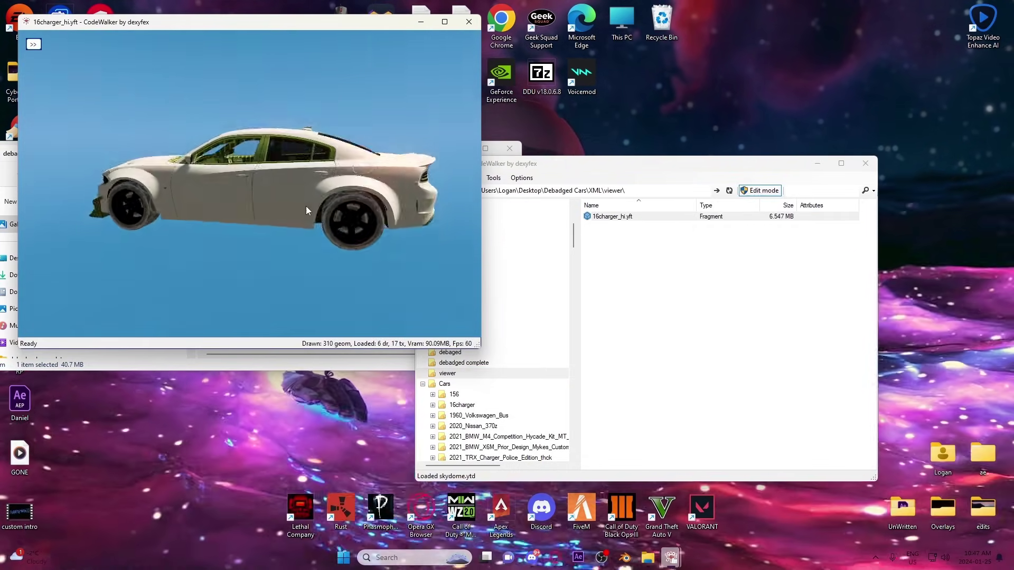
drag(306, 206, 303, 176)
scroll(227, 204, up, 10)
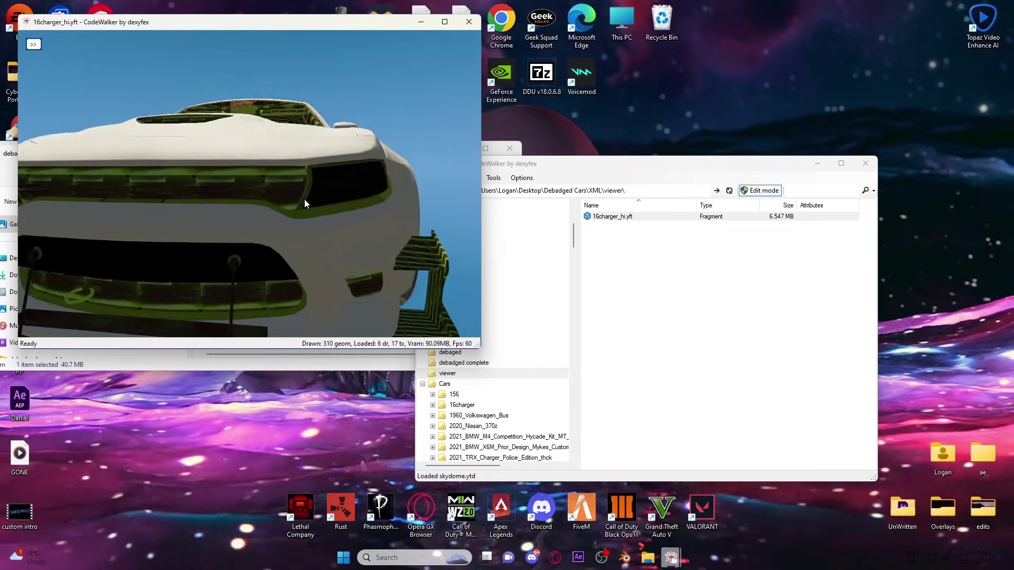
scroll(292, 198, up, 4)
scroll(292, 197, down, 4)
drag(233, 198, 307, 180)
scroll(256, 203, down, 3)
drag(232, 210, 244, 212)
scroll(244, 212, up, 4)
scroll(245, 216, up, 3)
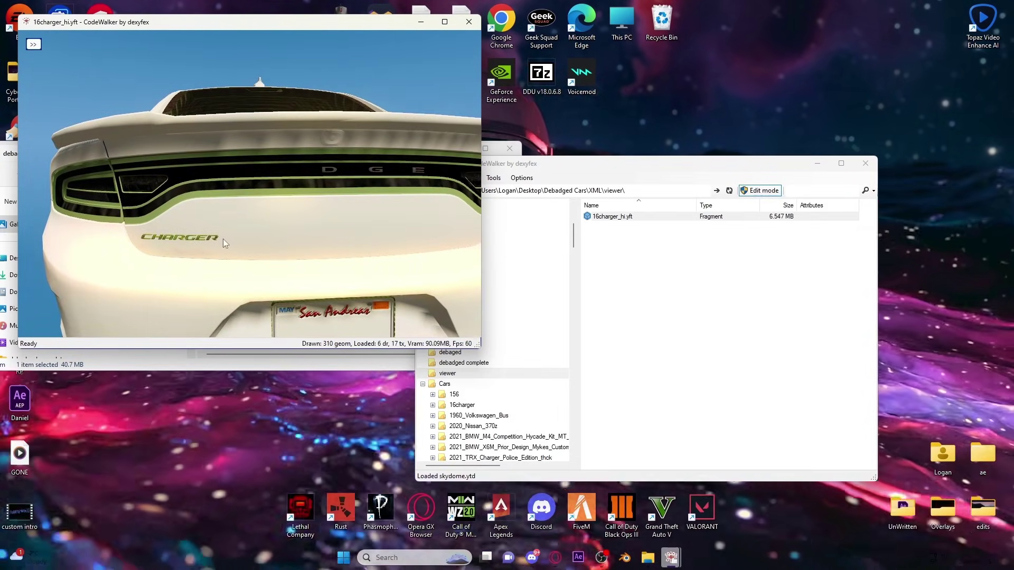
Examine the car's grille, front fender and sides for remaining badges, and close the model viewer.
scroll(296, 197, down, 5)
drag(296, 198, 443, 211)
scroll(309, 231, up, 3)
scroll(310, 235, down, 3)
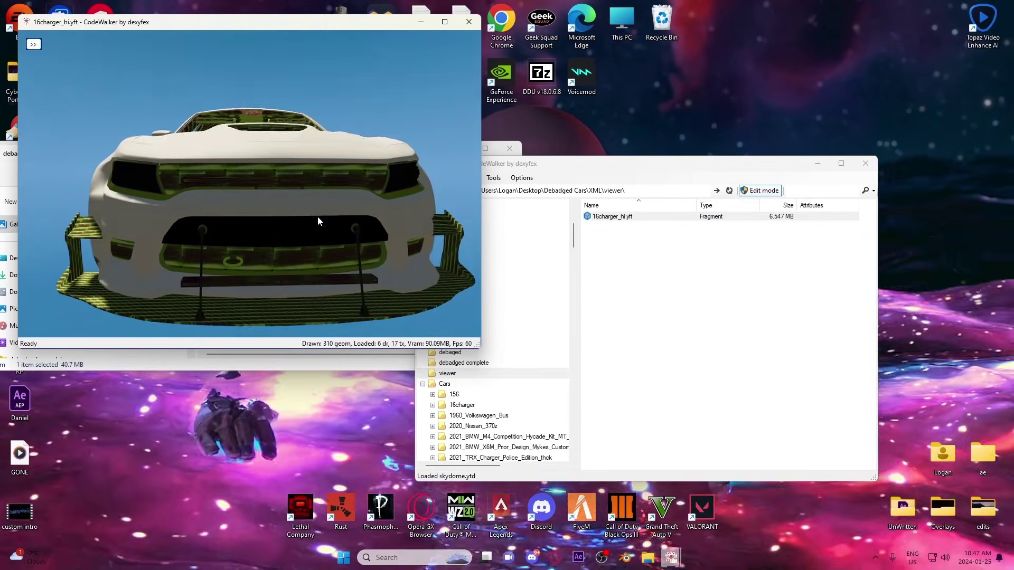
drag(318, 216, 246, 216)
scroll(258, 198, up, 5)
scroll(231, 179, down, 5)
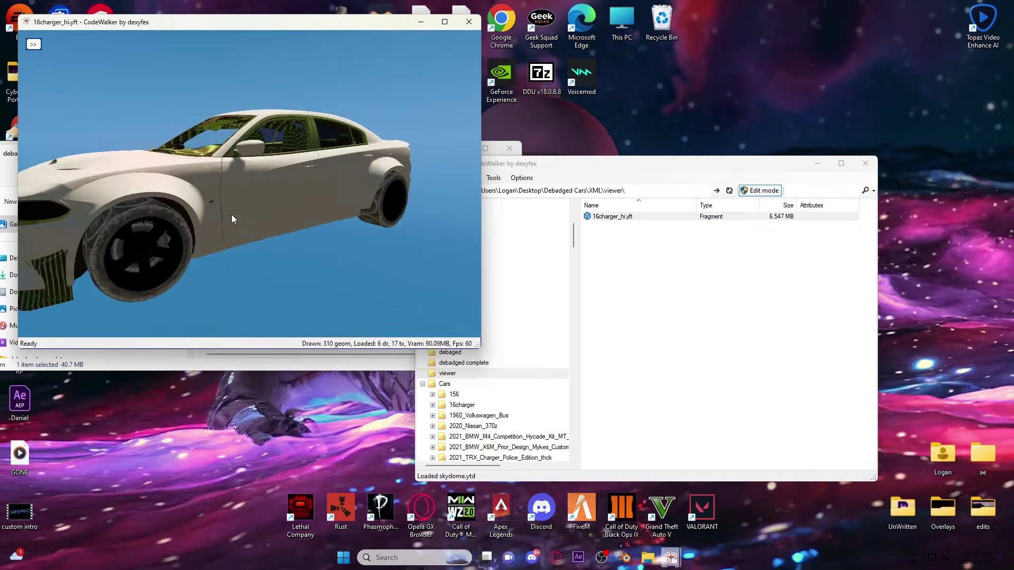
scroll(231, 215, up, 5)
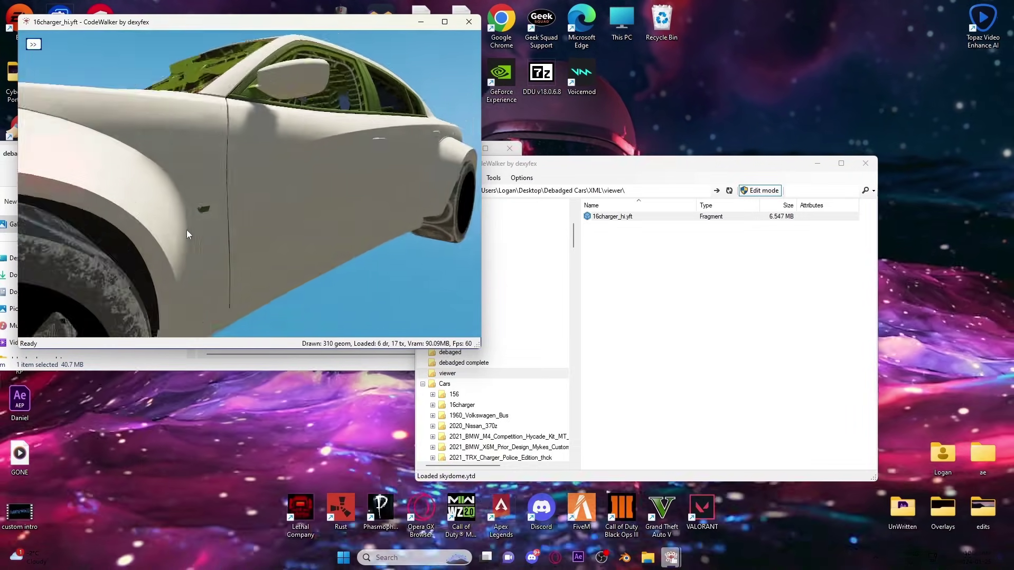
drag(204, 232, 264, 195)
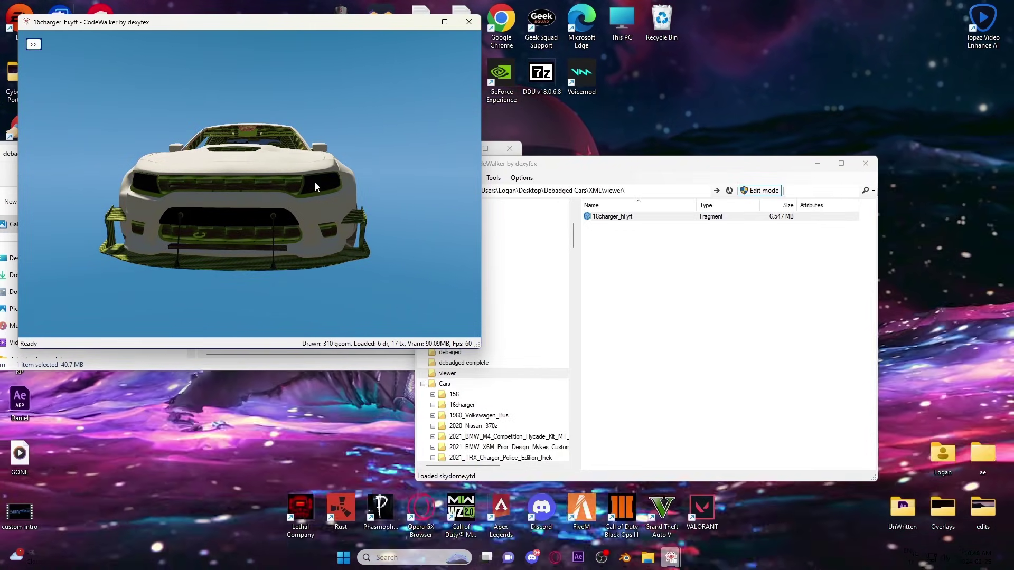
drag(315, 180, 254, 200)
scroll(253, 201, up, 2)
scroll(253, 201, down, 2)
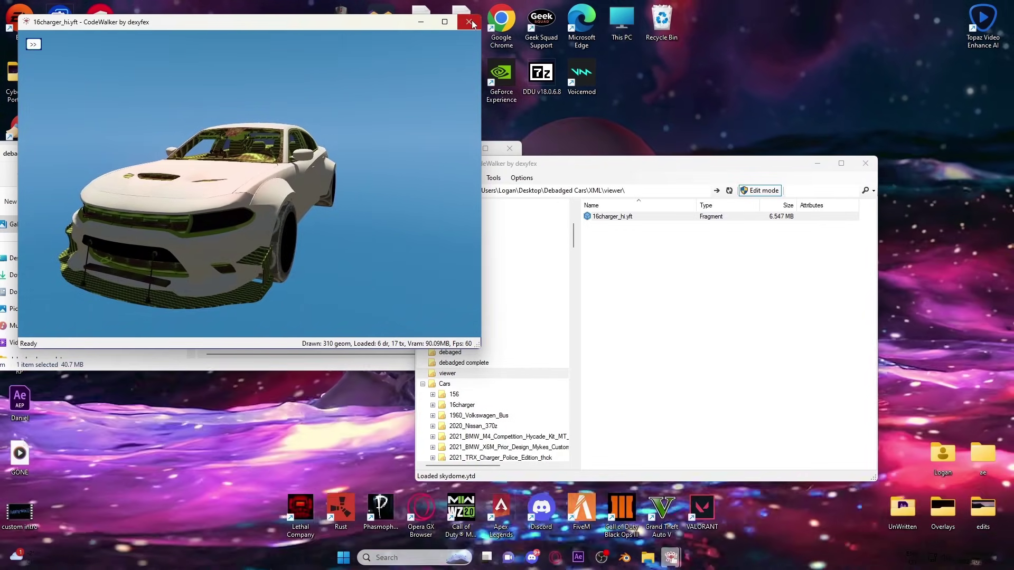
key(alt+F4)
Extract 16charger_hi.yft from RPF Explorer's viewer folder to the desktop and minimize the open windows.
click(645, 223)
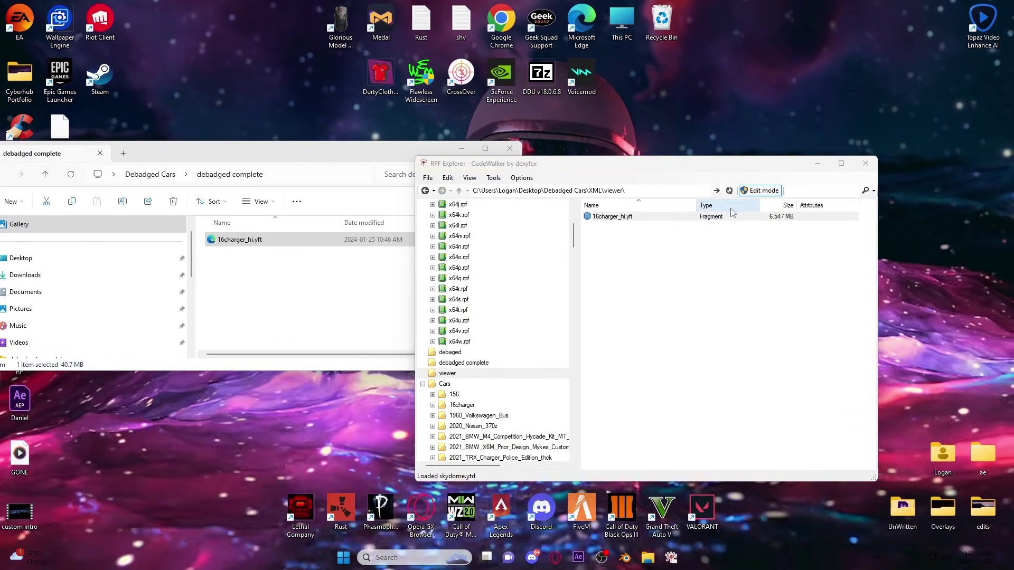
click(464, 149)
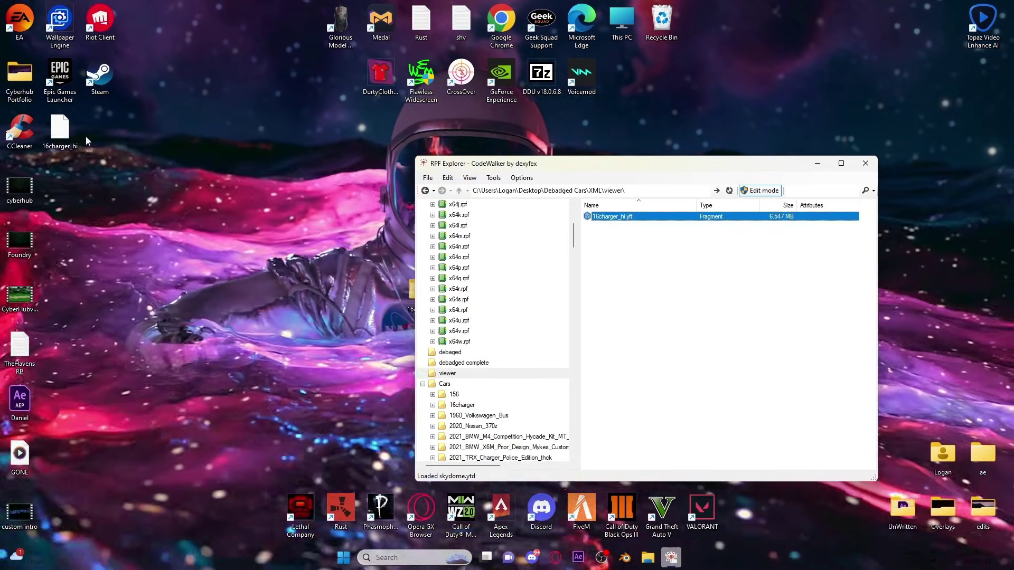
drag(75, 136, 298, 255)
right_click(309, 247)
click(350, 209)
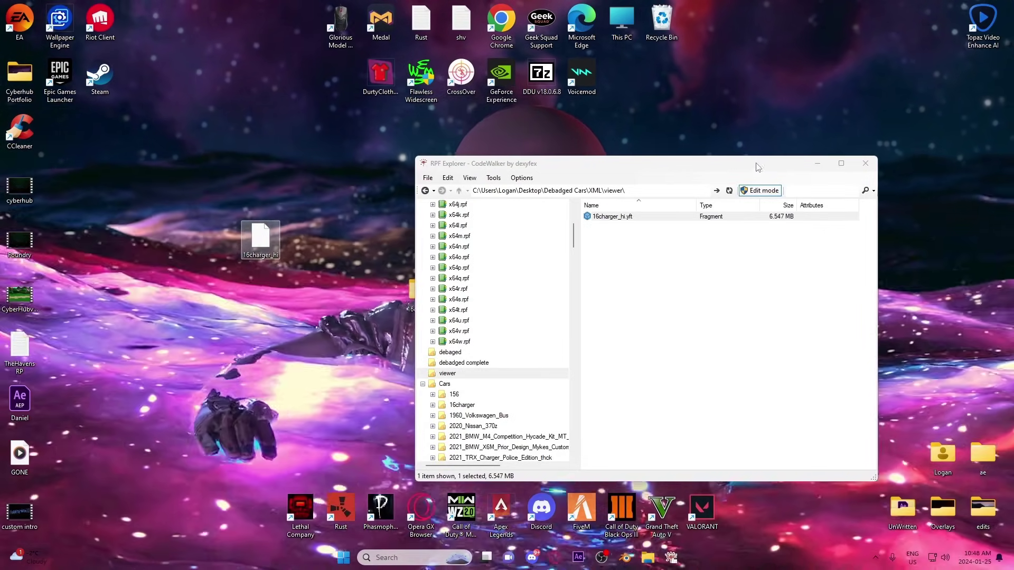
click(816, 164)
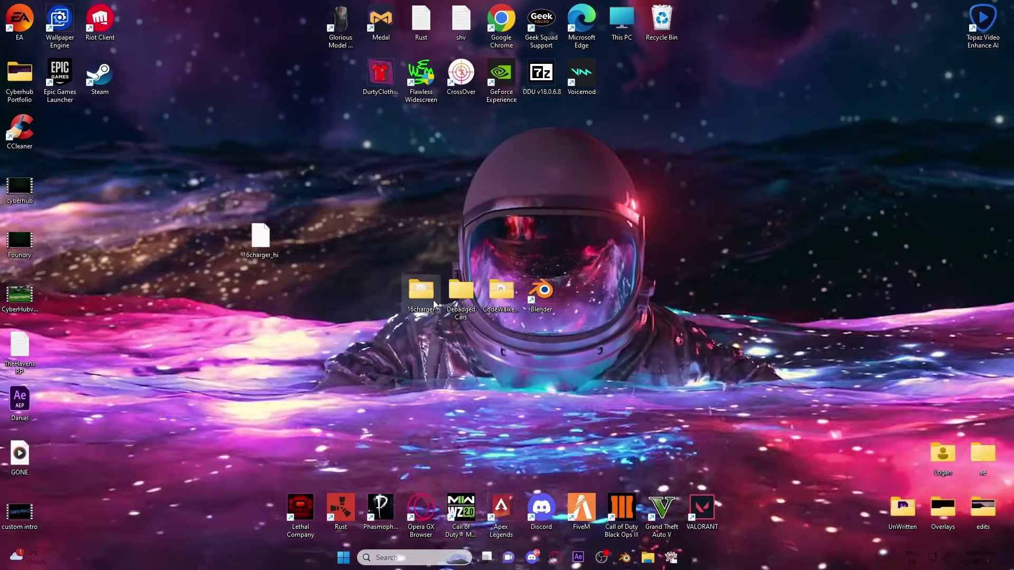
Move 16charger_hi from the desktop into the 16charger > stream folder, replacing the existing file, and minimize the folder window.
double_click(427, 296)
drag(302, 176, 599, 206)
double_click(608, 341)
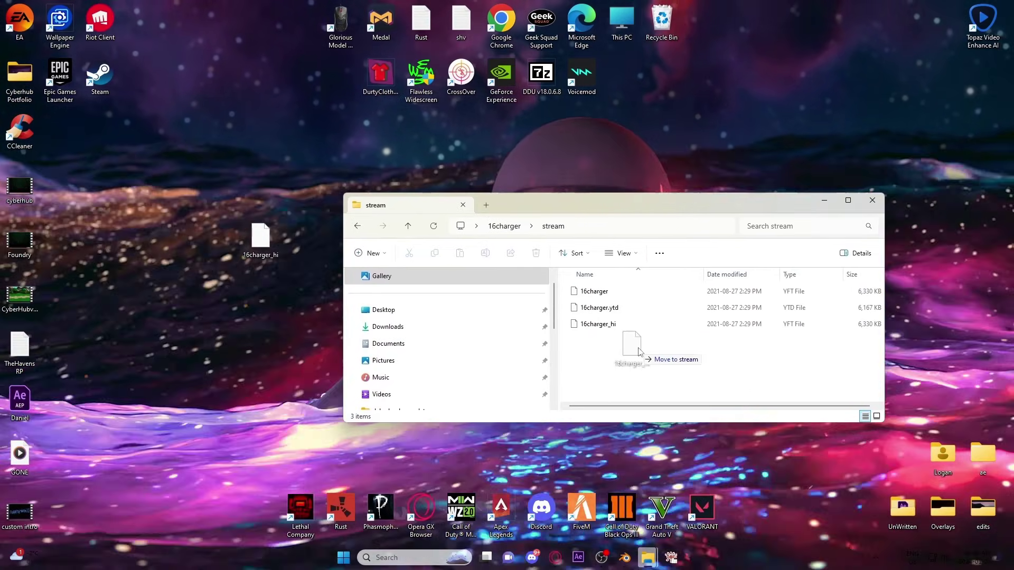
drag(641, 349, 631, 350)
click(481, 204)
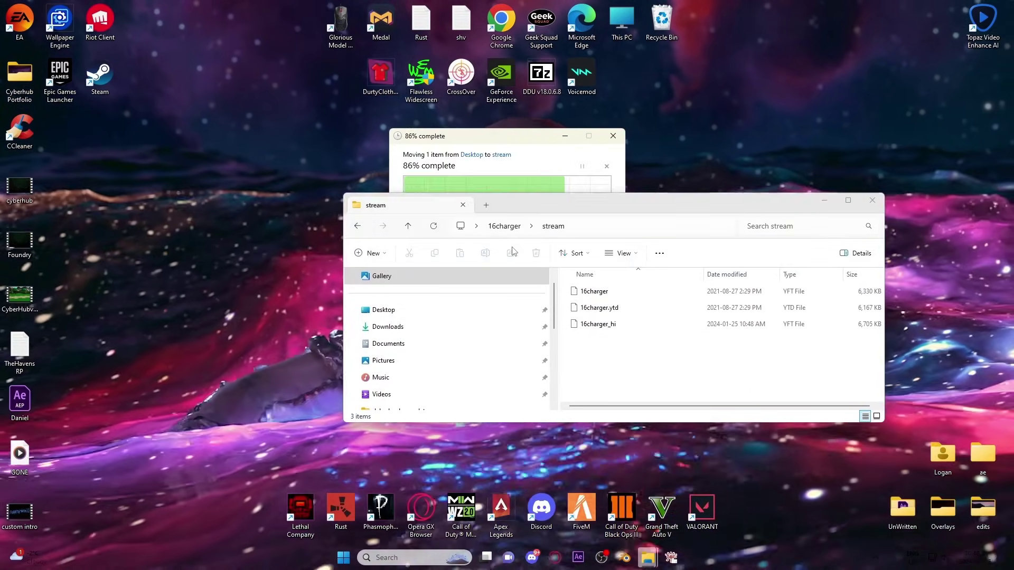
drag(584, 197, 487, 147)
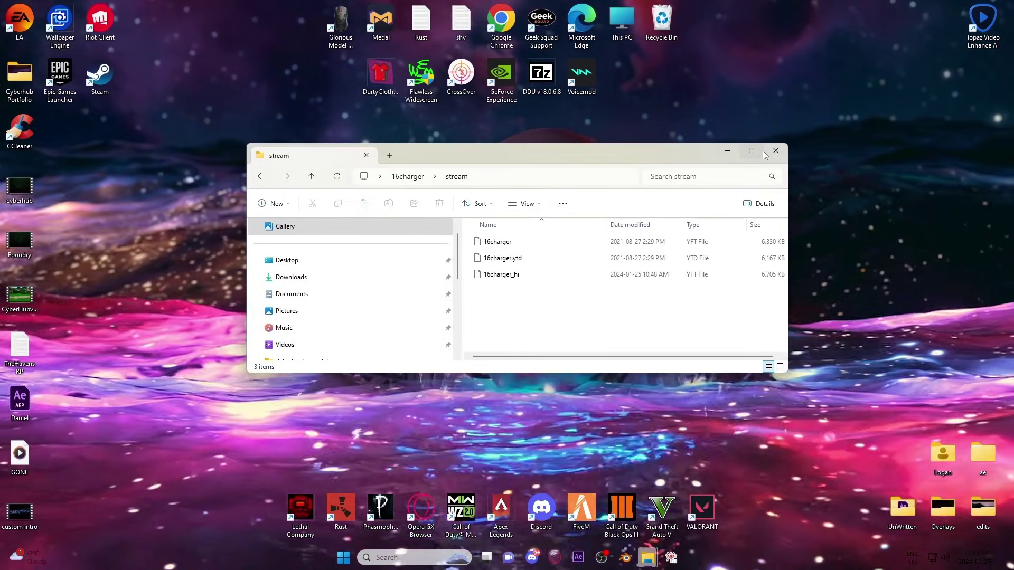
click(727, 153)
drag(616, 205, 637, 338)
drag(628, 259, 606, 315)
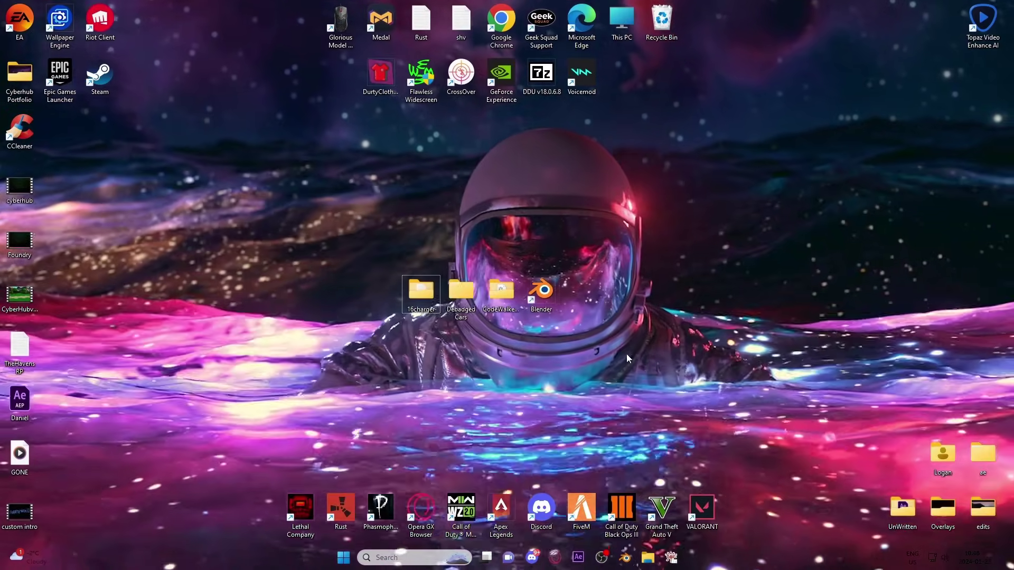